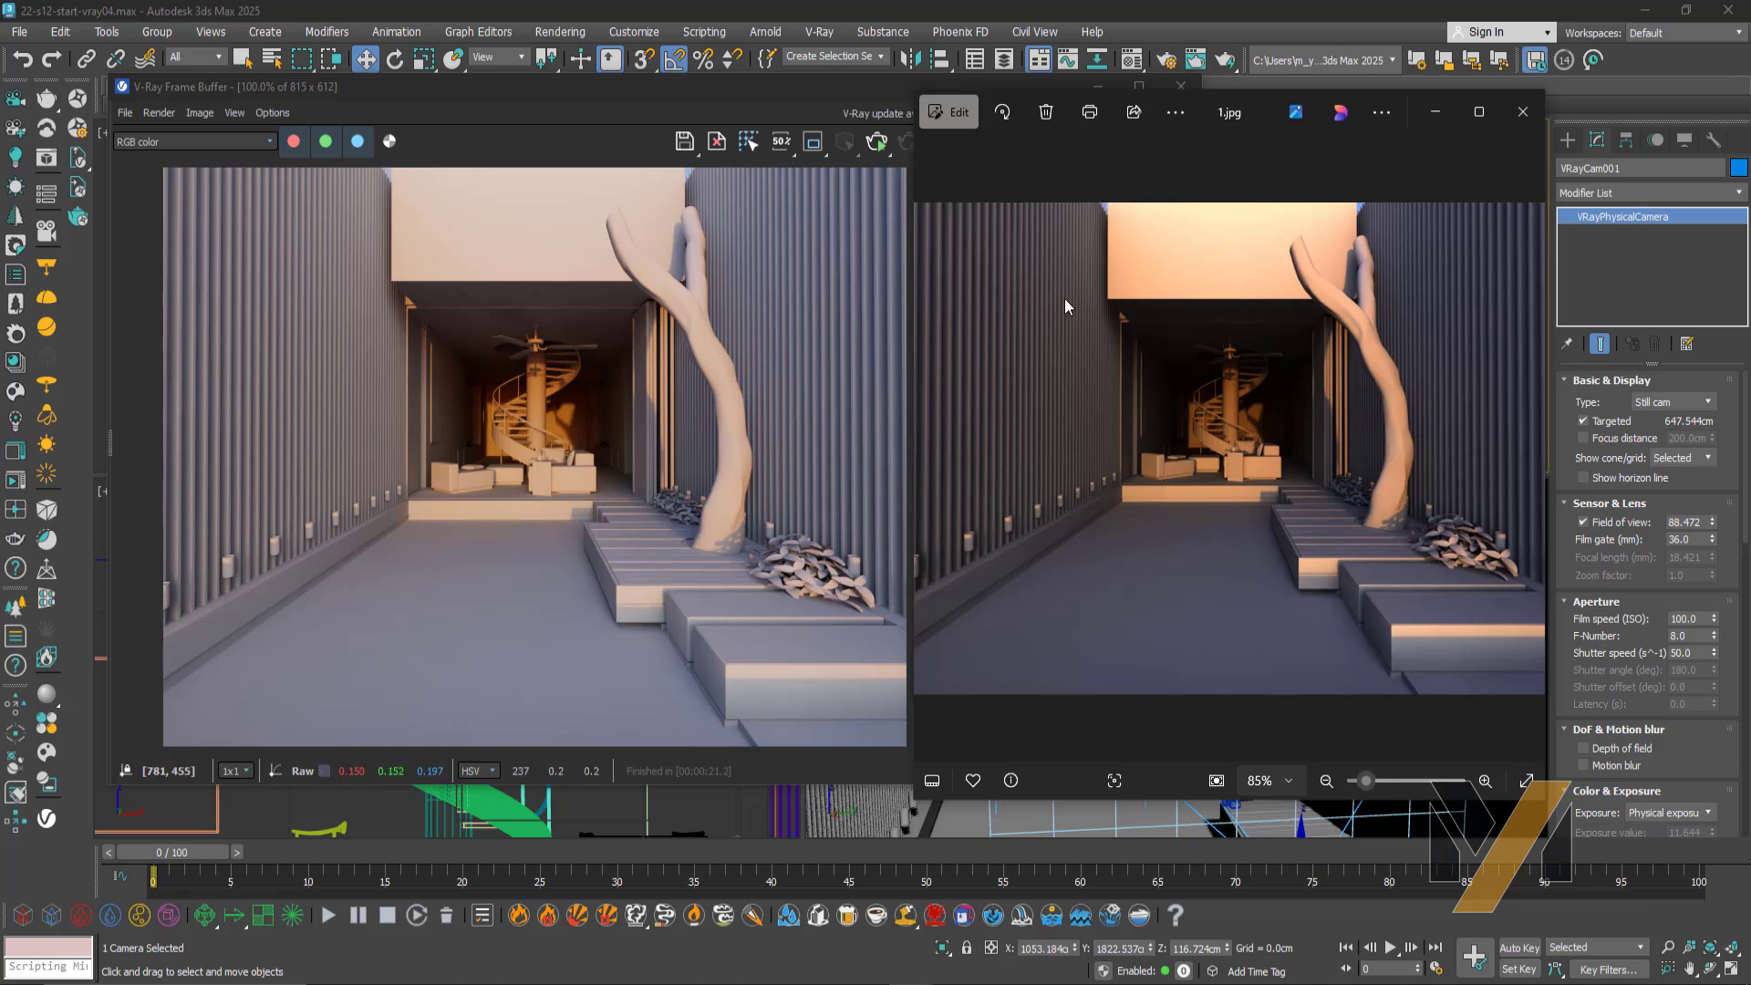
Bring 3ds Max in front of the darker JPG preview and open its Rendering menu
left_click(573, 33)
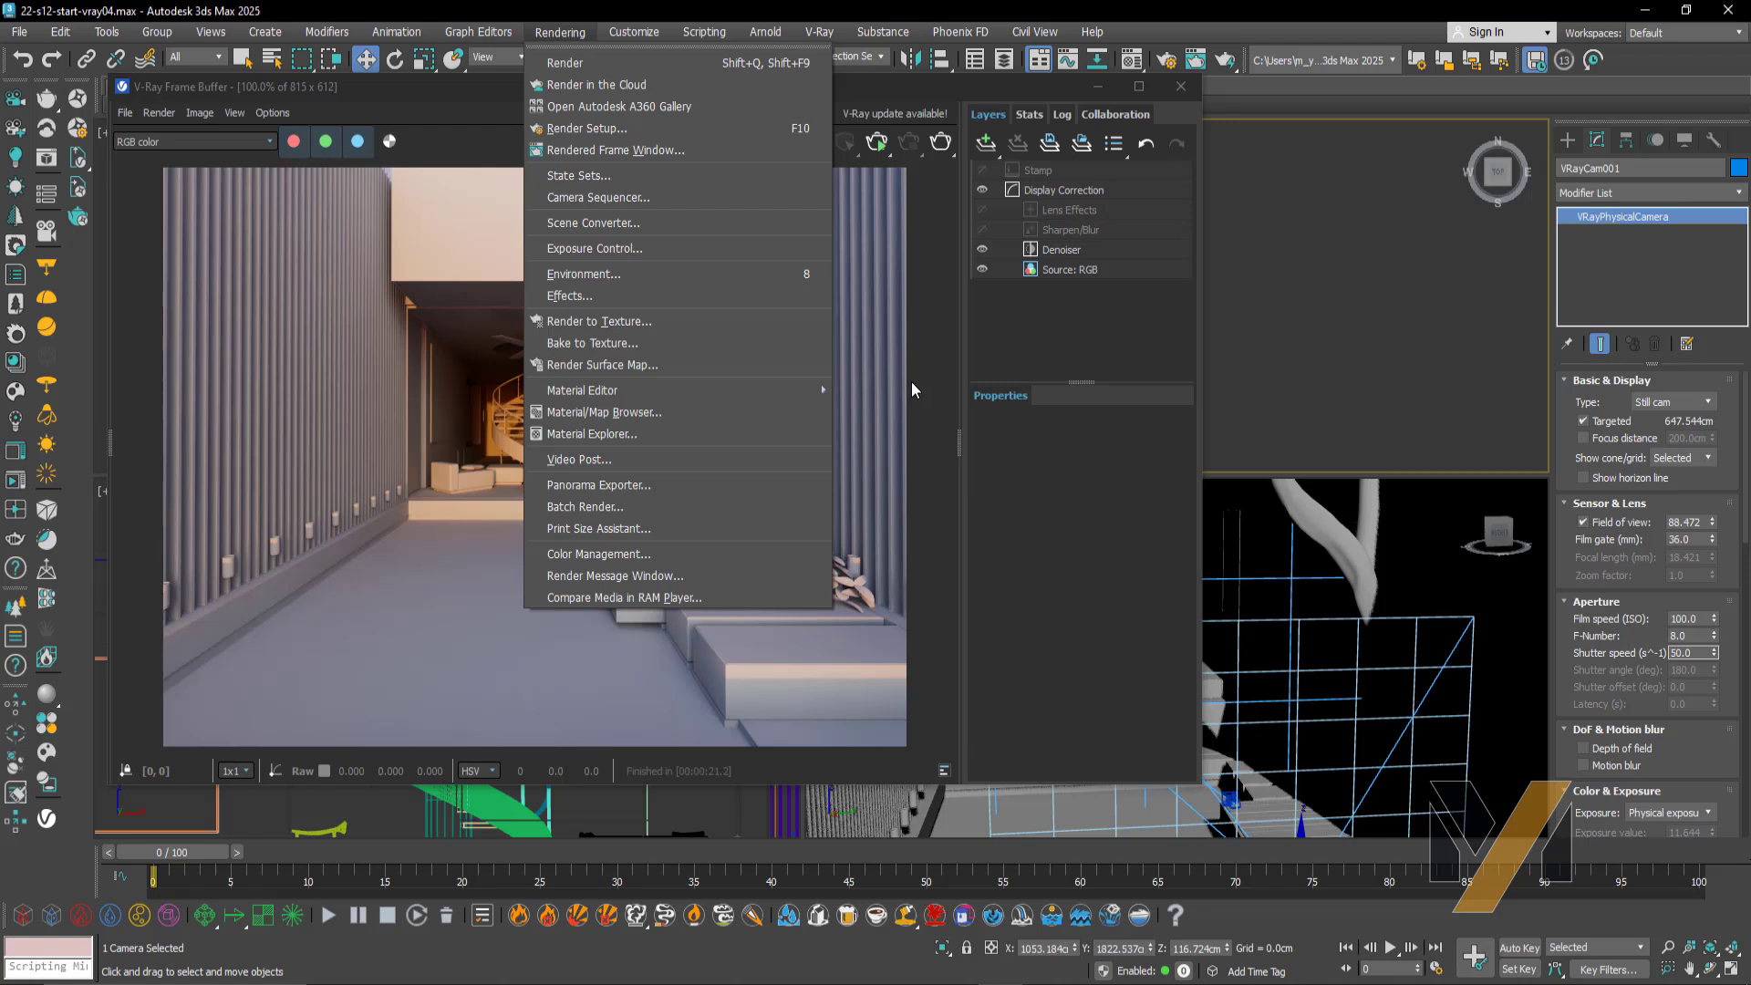
Open Rendering > Color Management and expand the Color Management Mode list
left_click(554, 558)
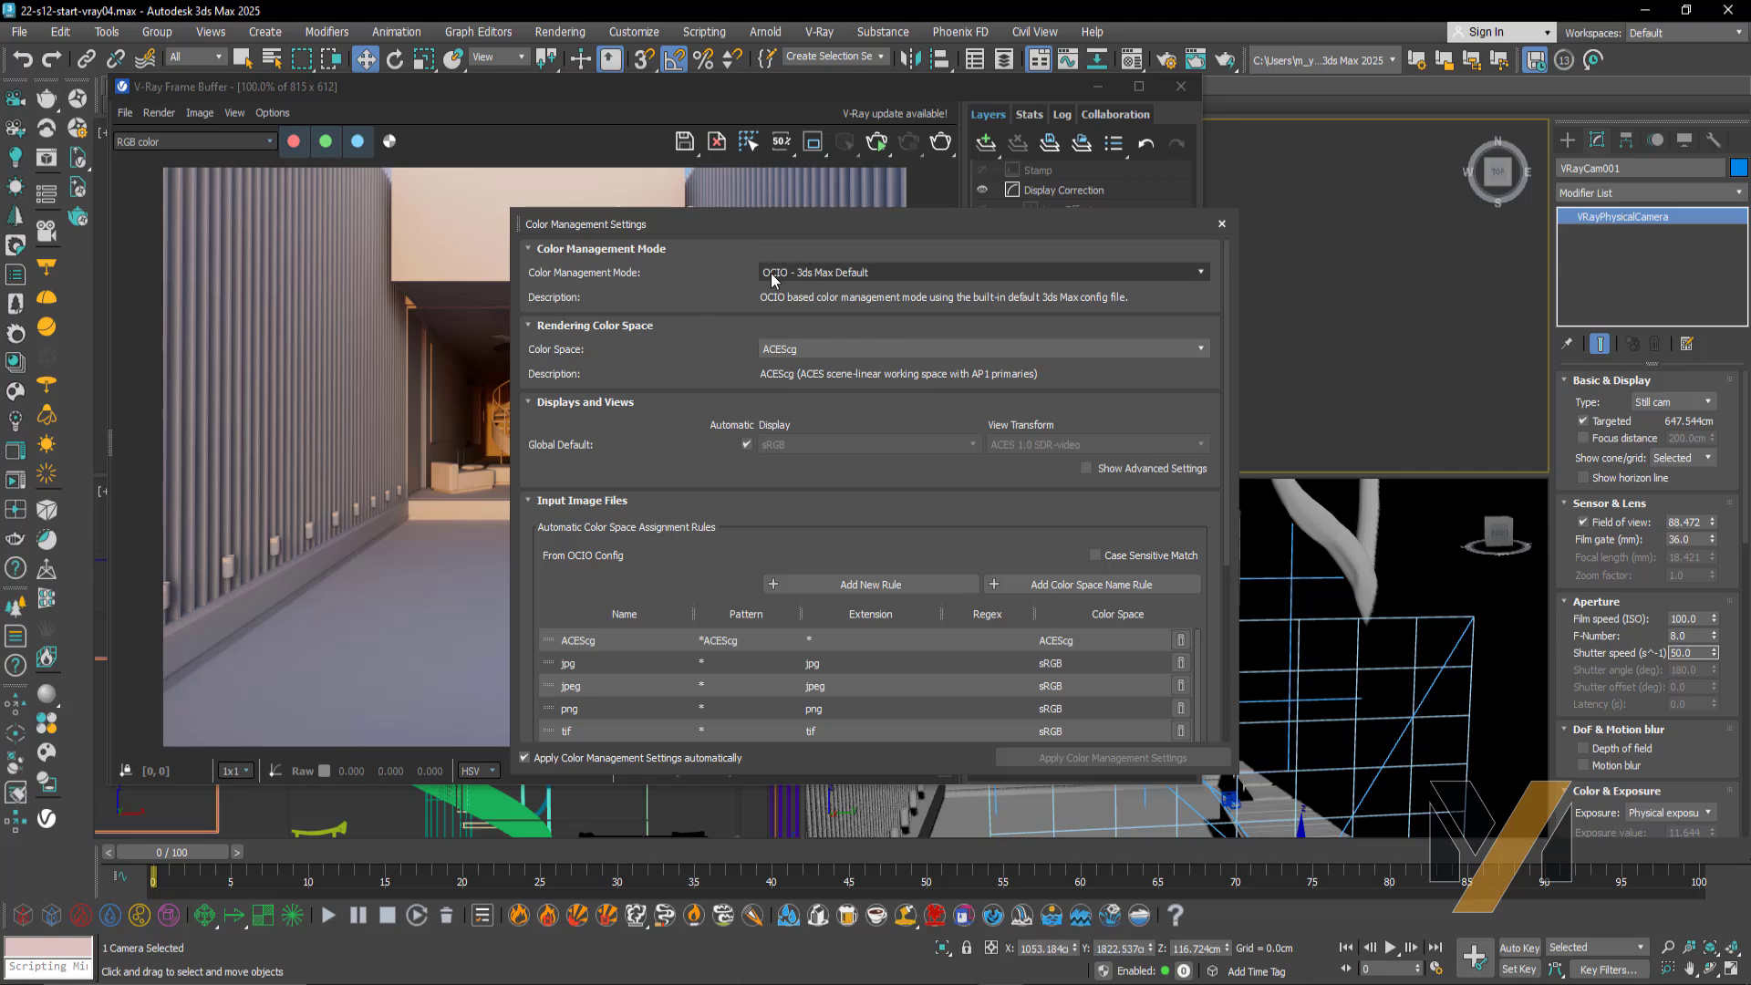
left_click(808, 274)
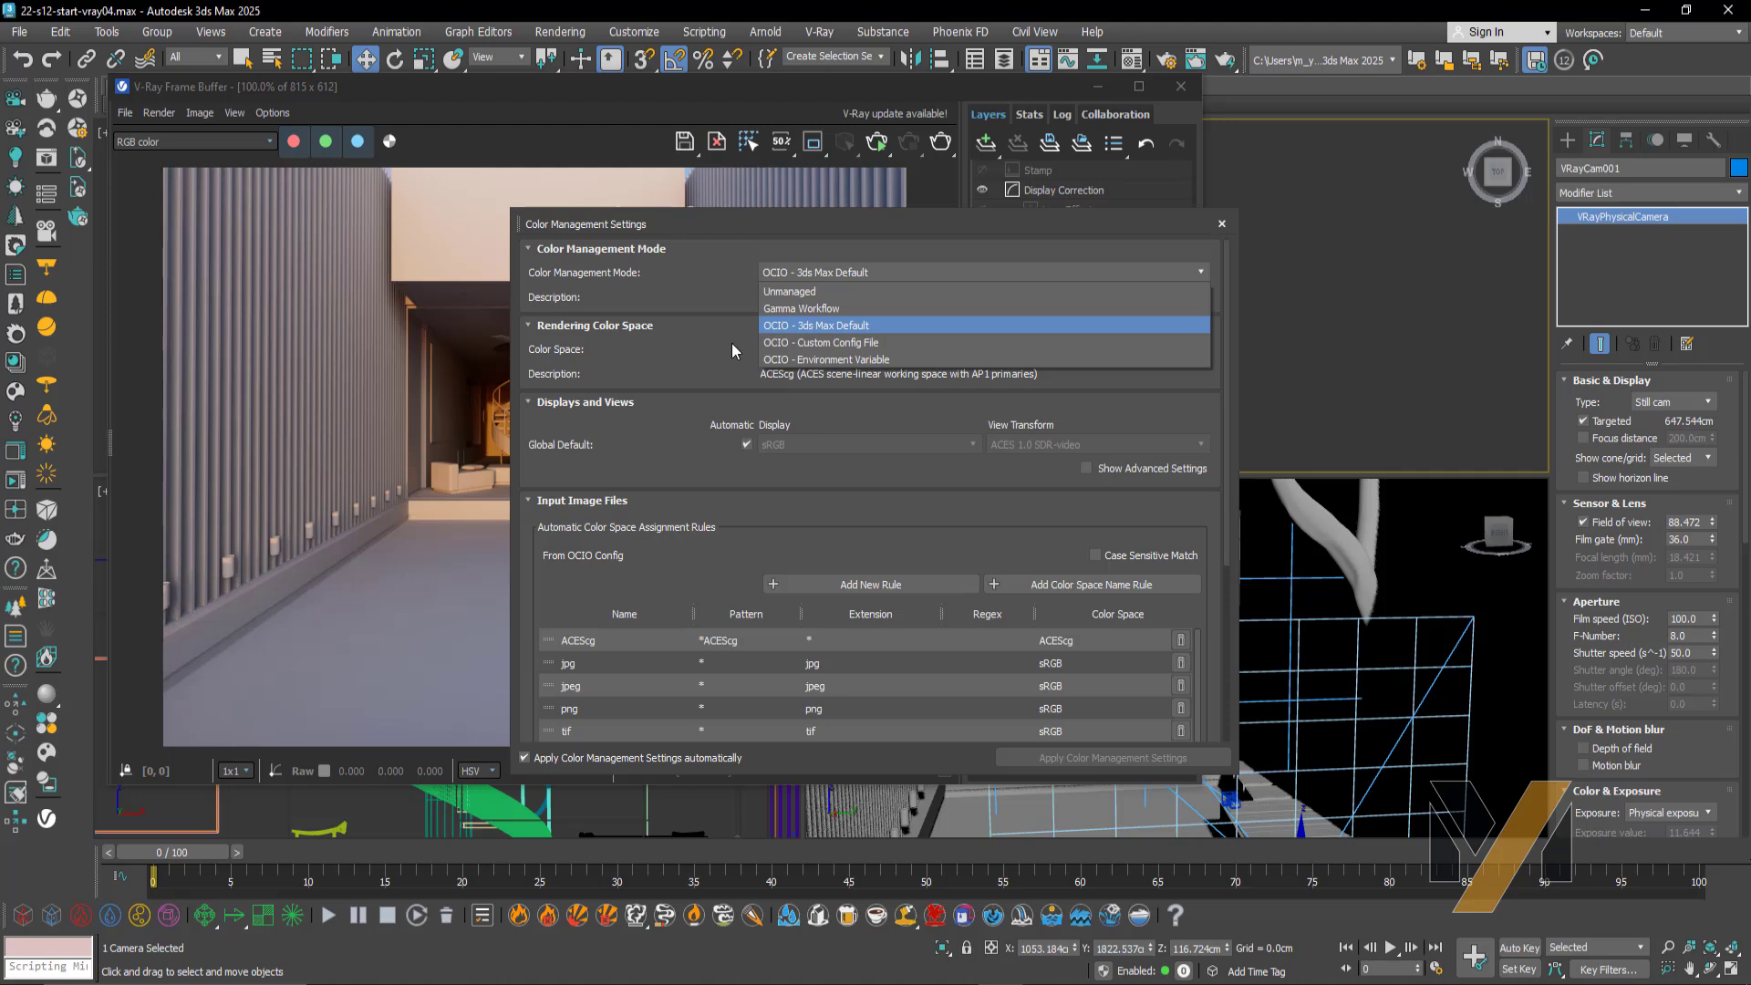
Choose Gamma Workflow, enable Display Gamma 2.2, and confirm saving it as system defaults
left_click(785, 310)
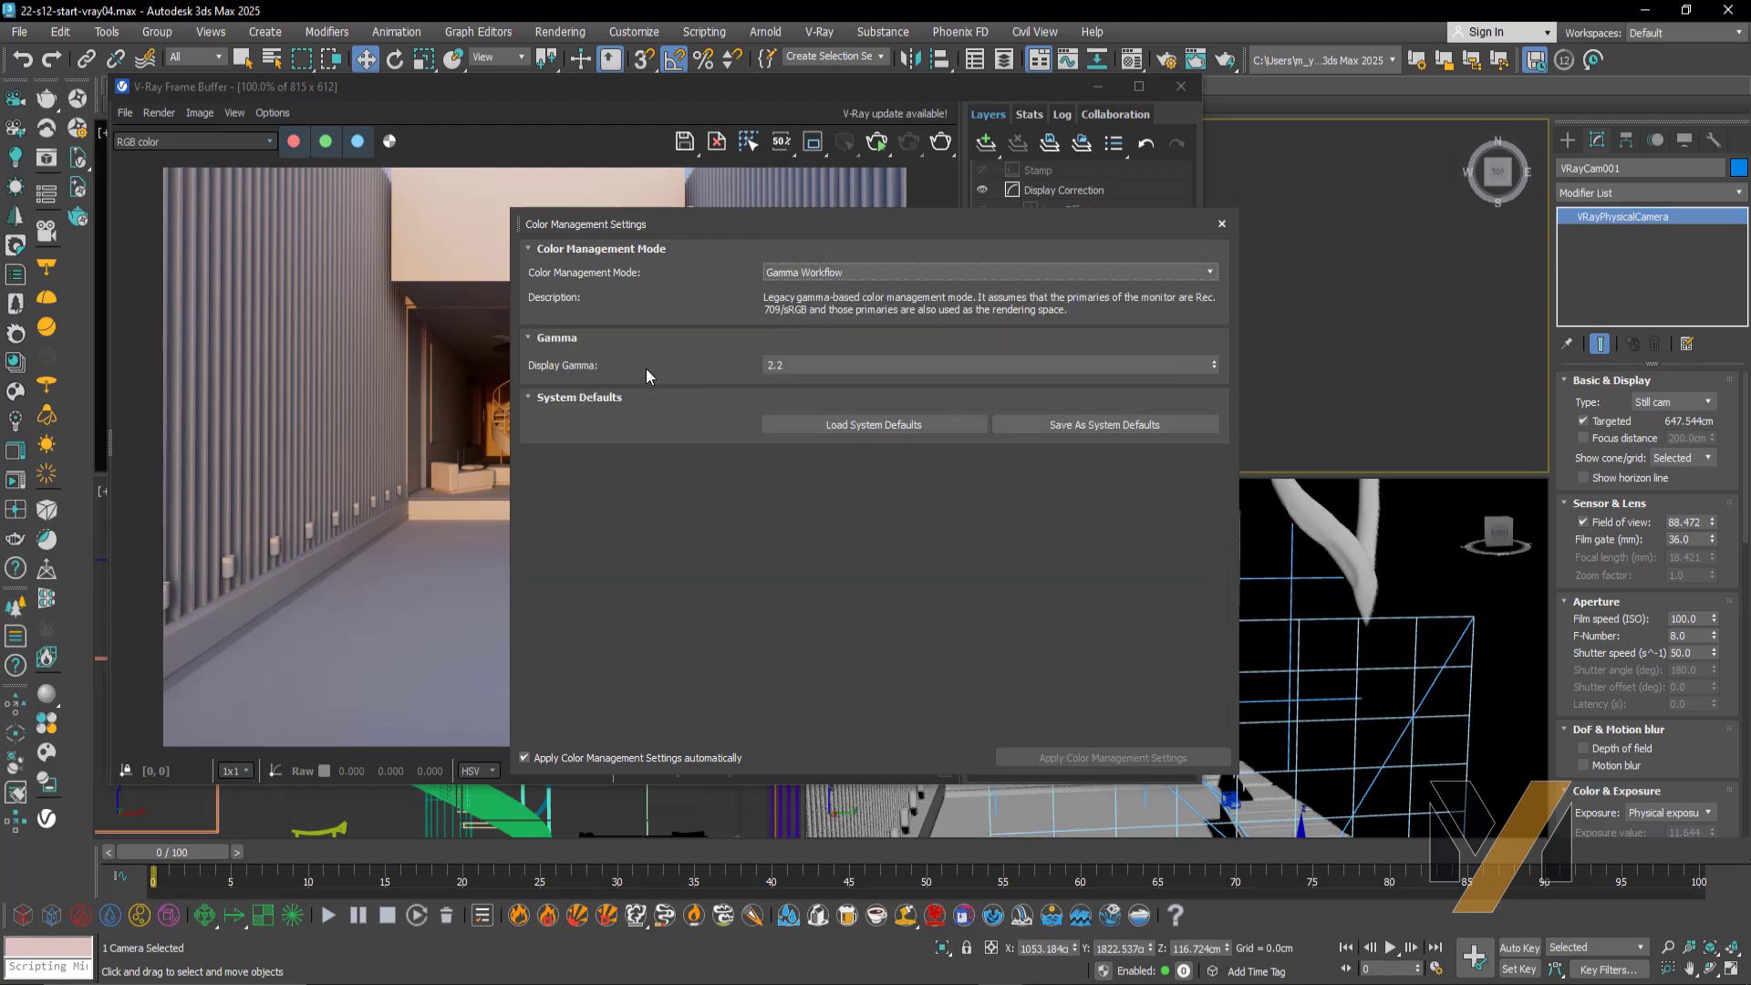
left_click(808, 369)
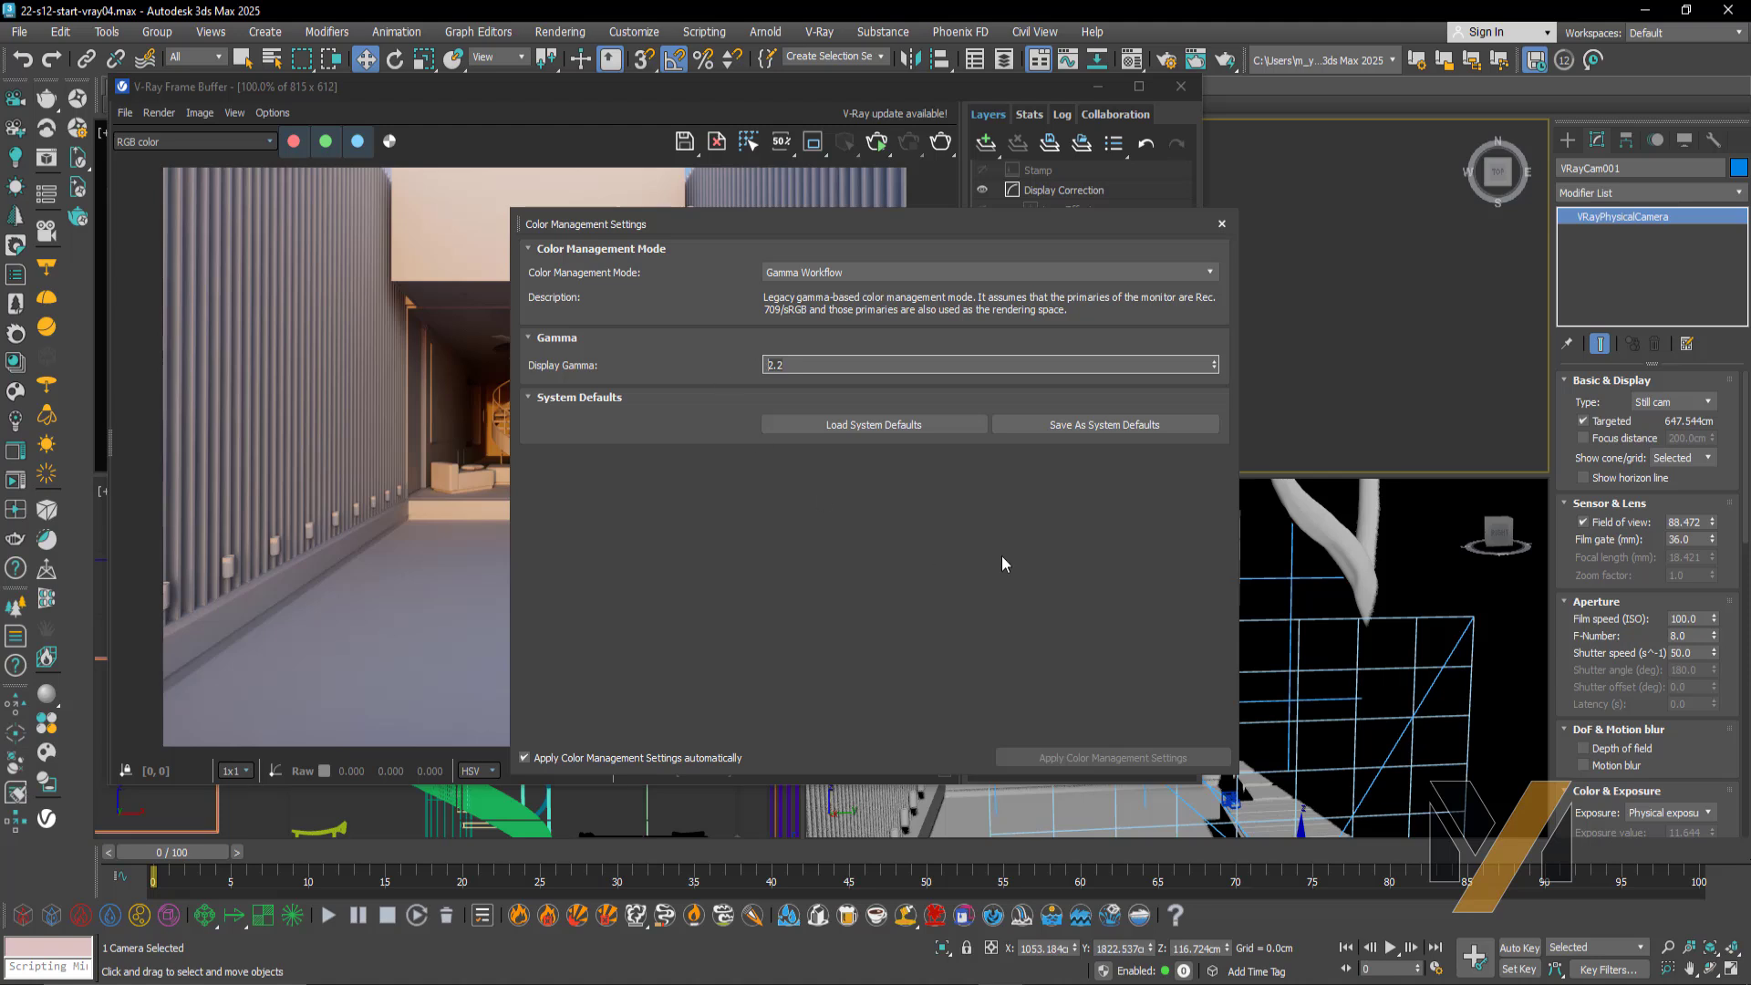
left_click(1064, 427)
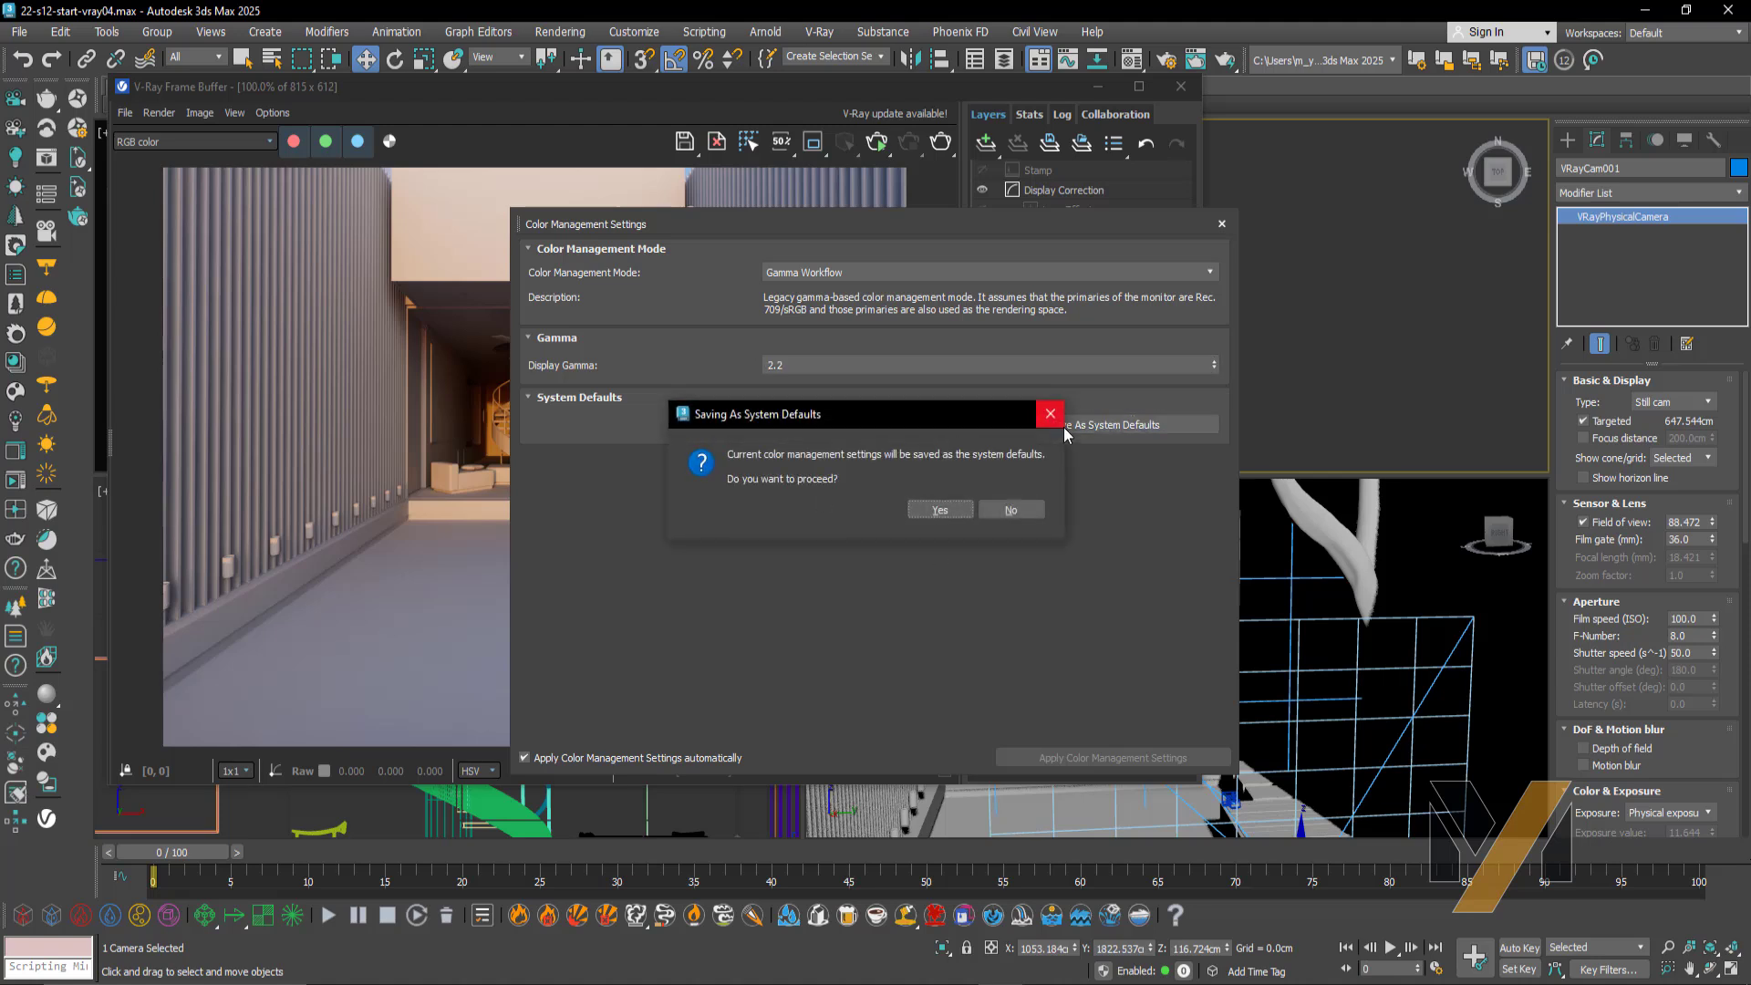
left_click(949, 509)
left_click(1036, 505)
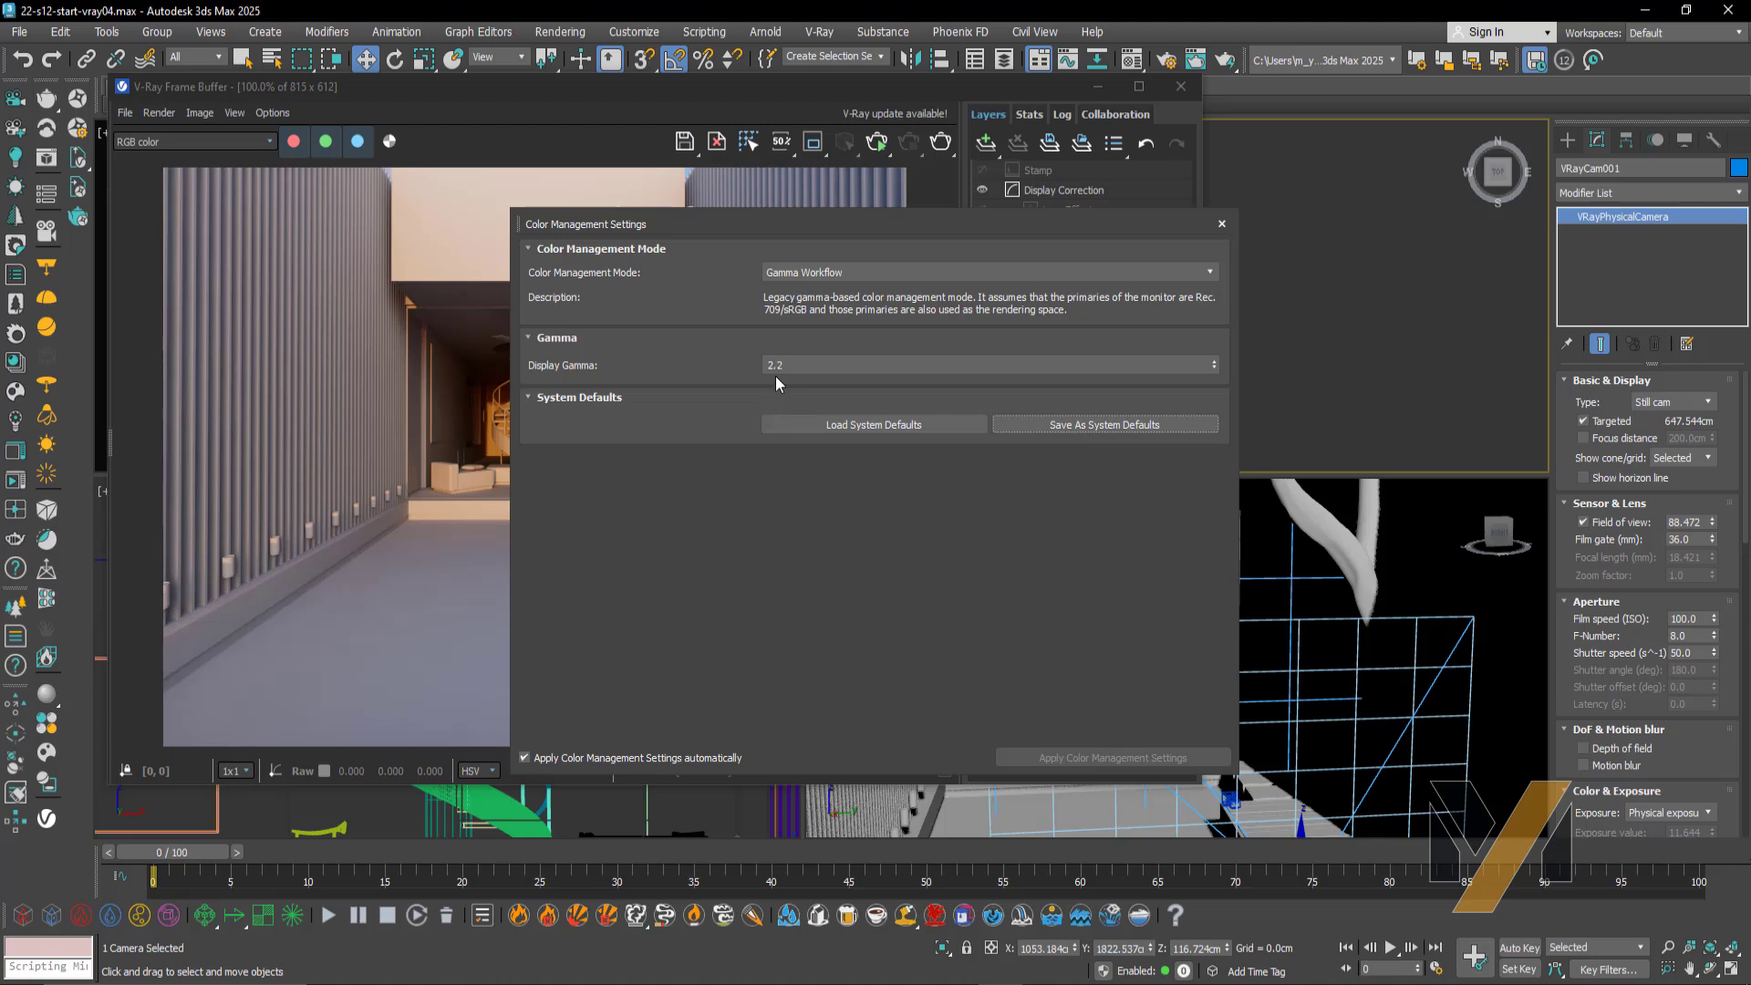
Close Color Management and set the VFB Display Correction layer to sRGB
left_click(1222, 223)
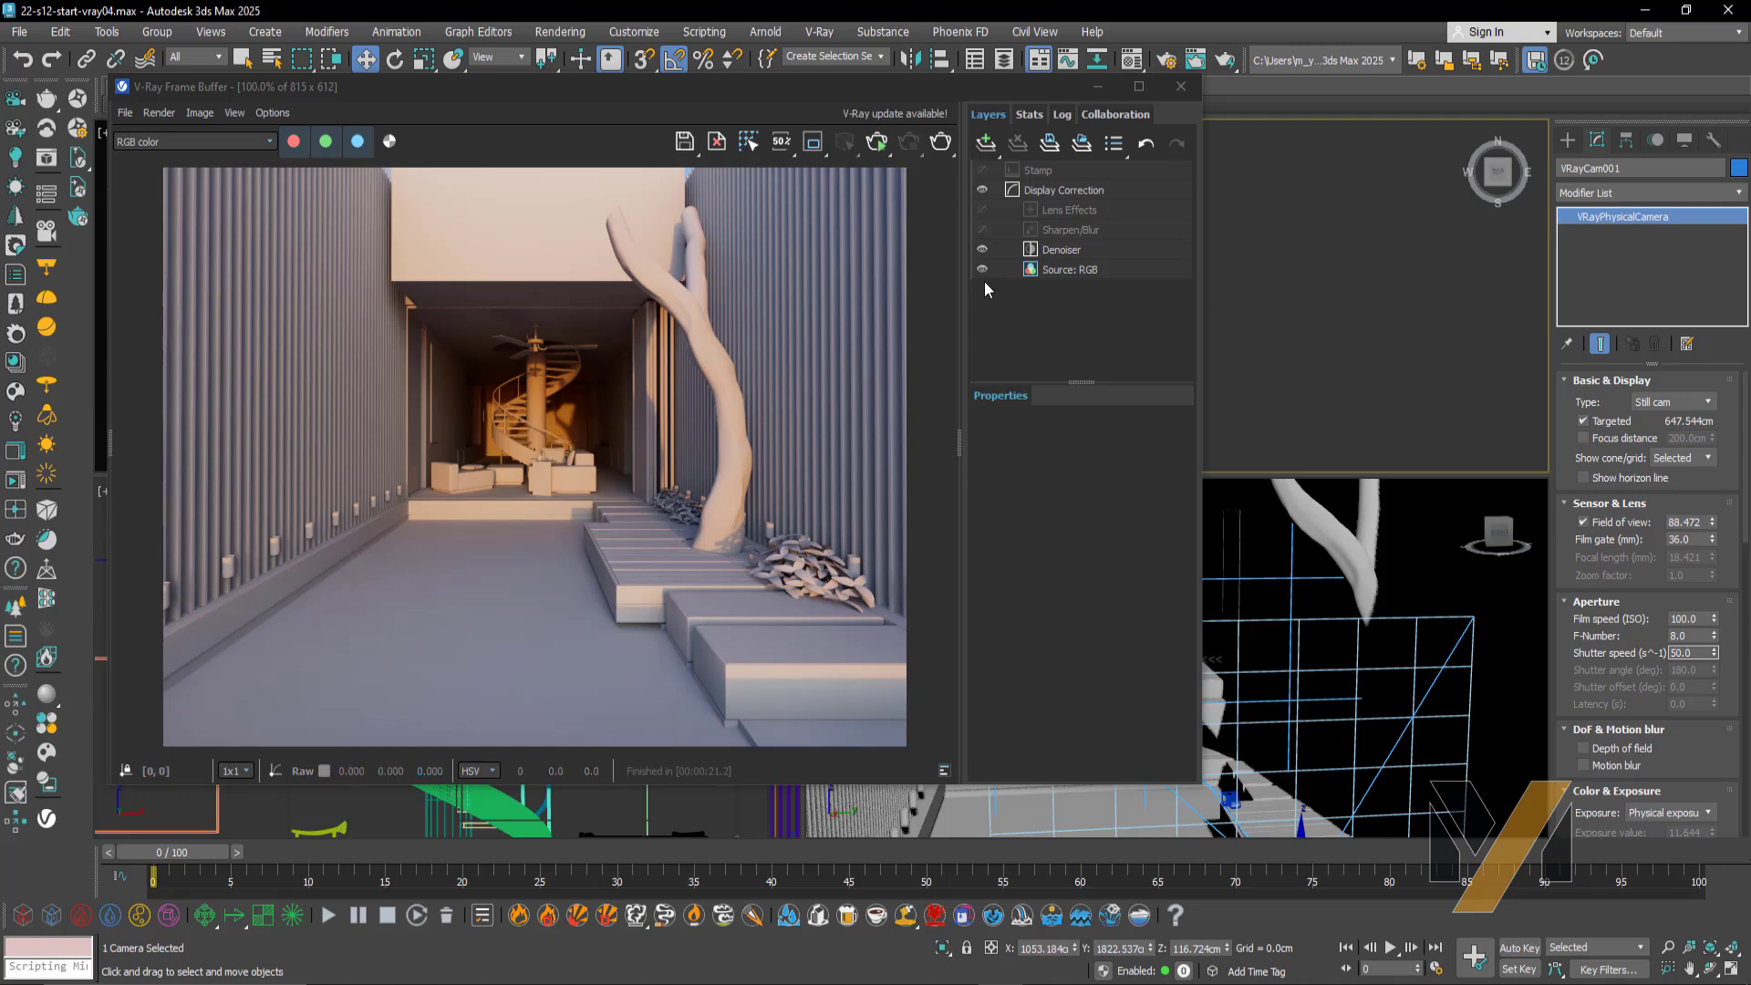
left_click(1050, 193)
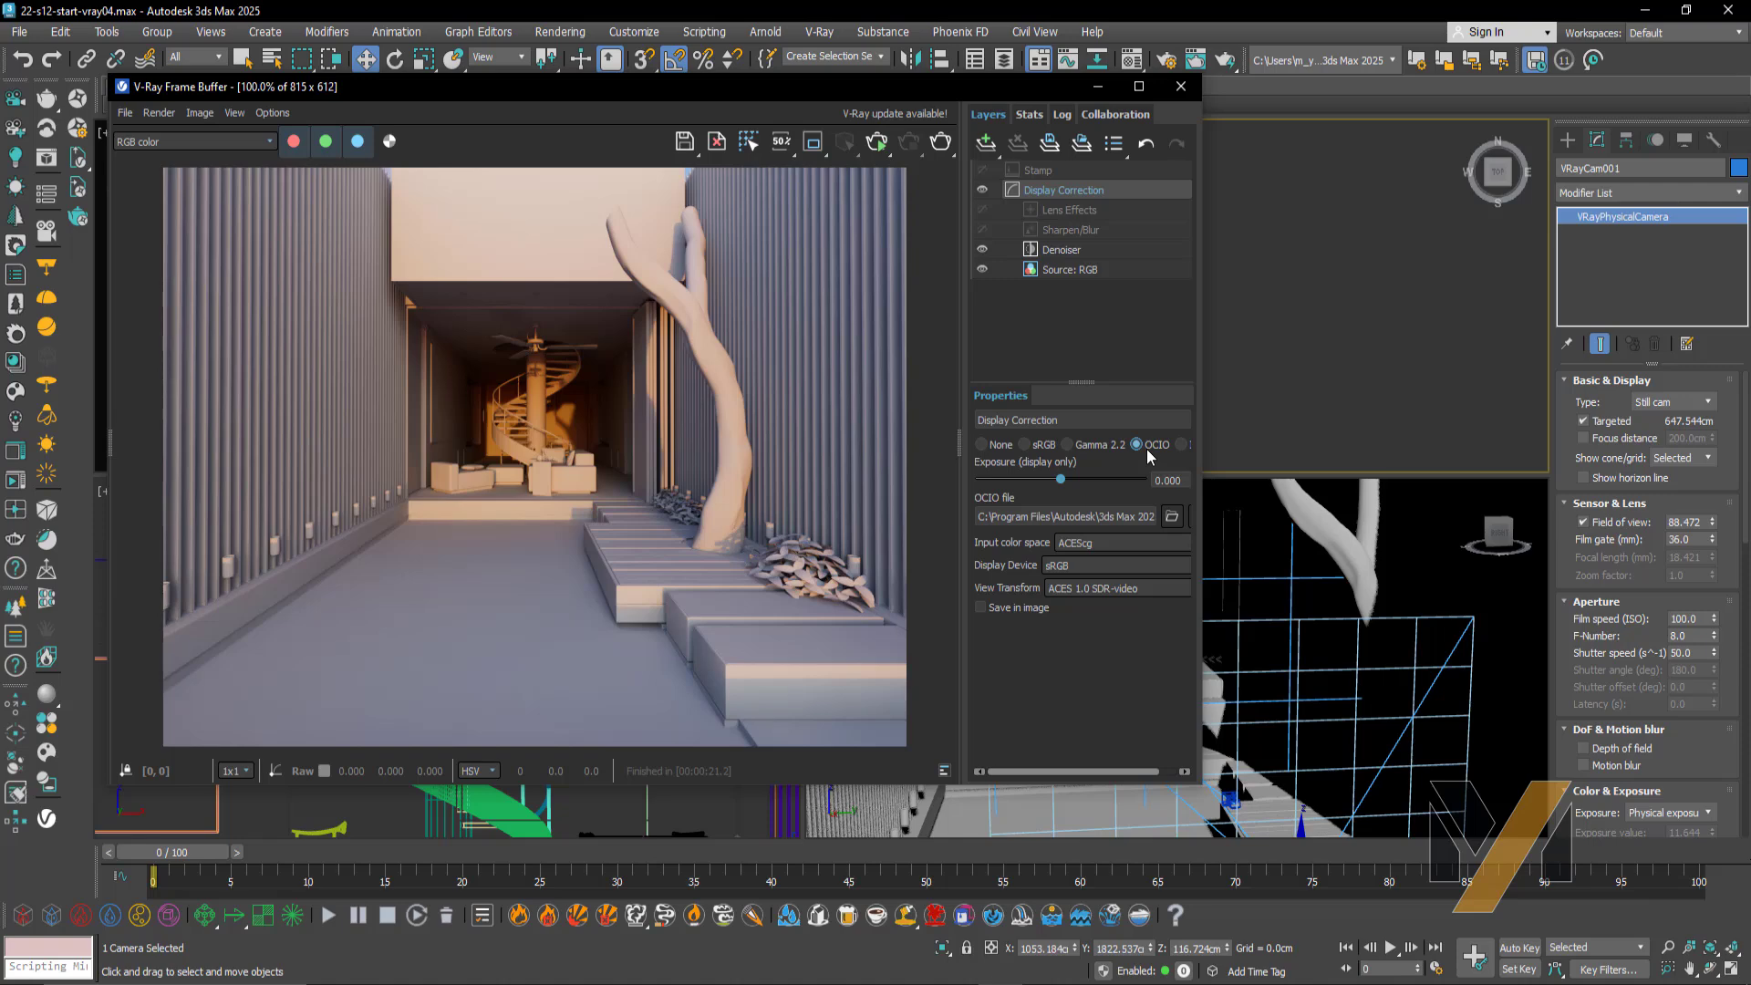
left_click(1024, 445)
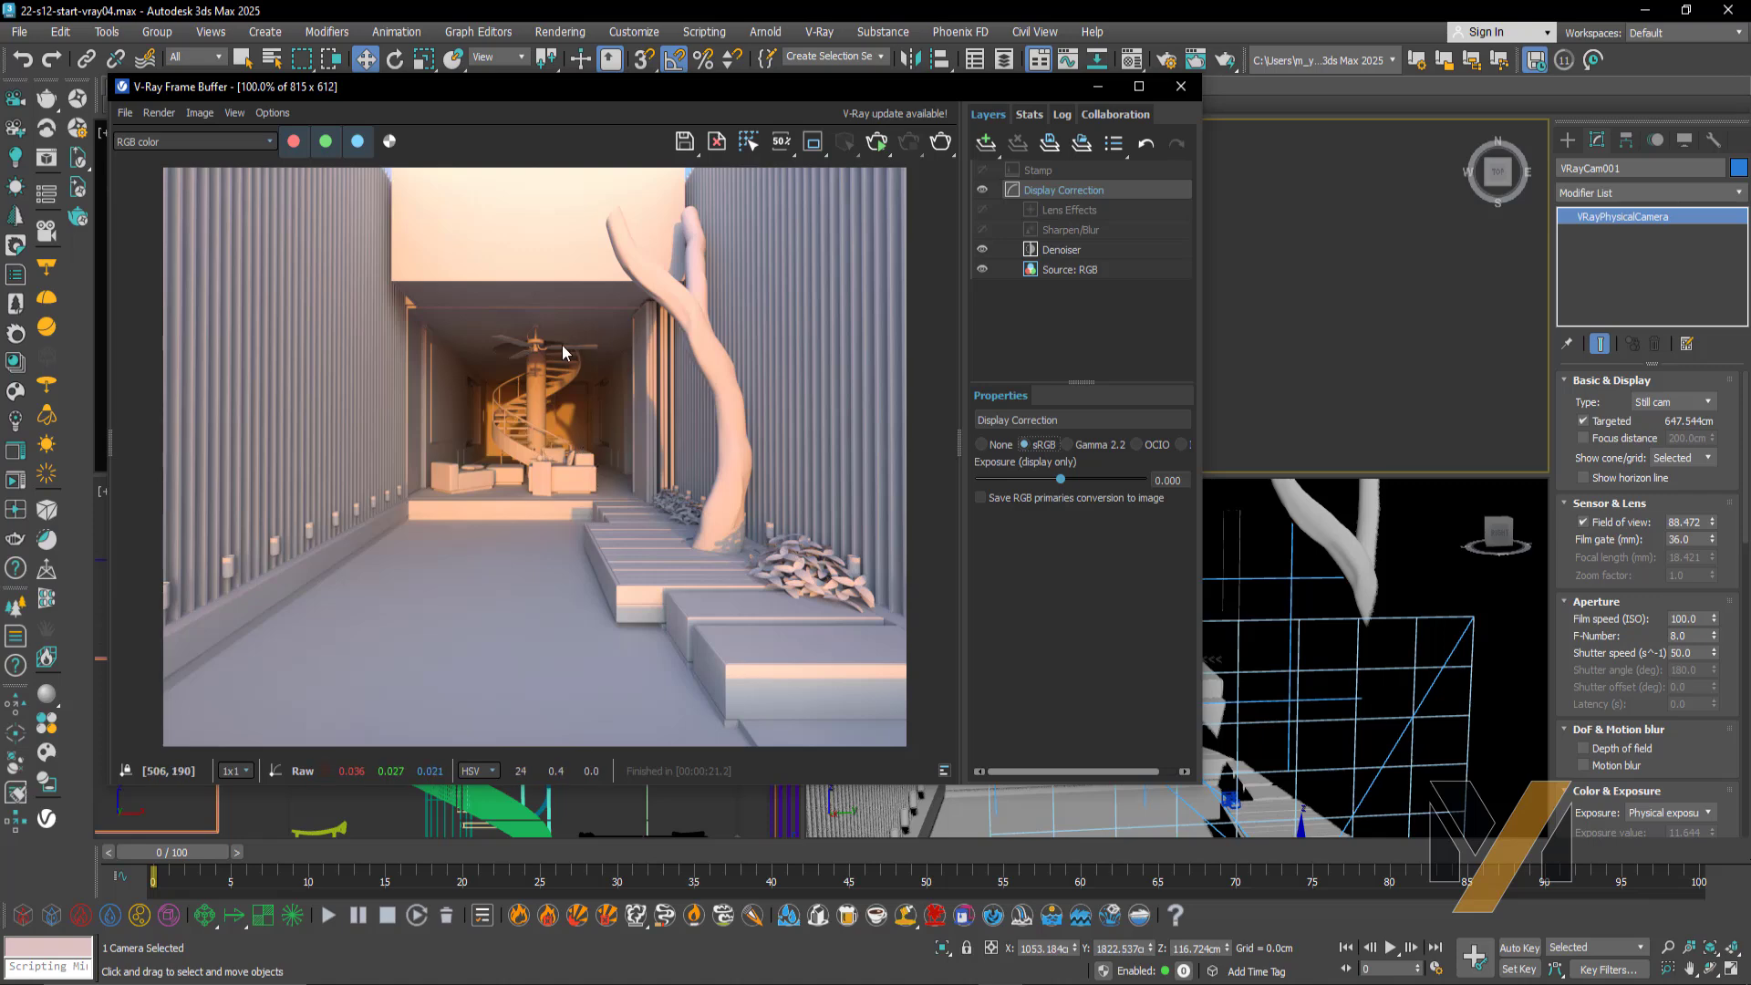
Save the V-Ray render as 2.png in PNG format
left_click(684, 140)
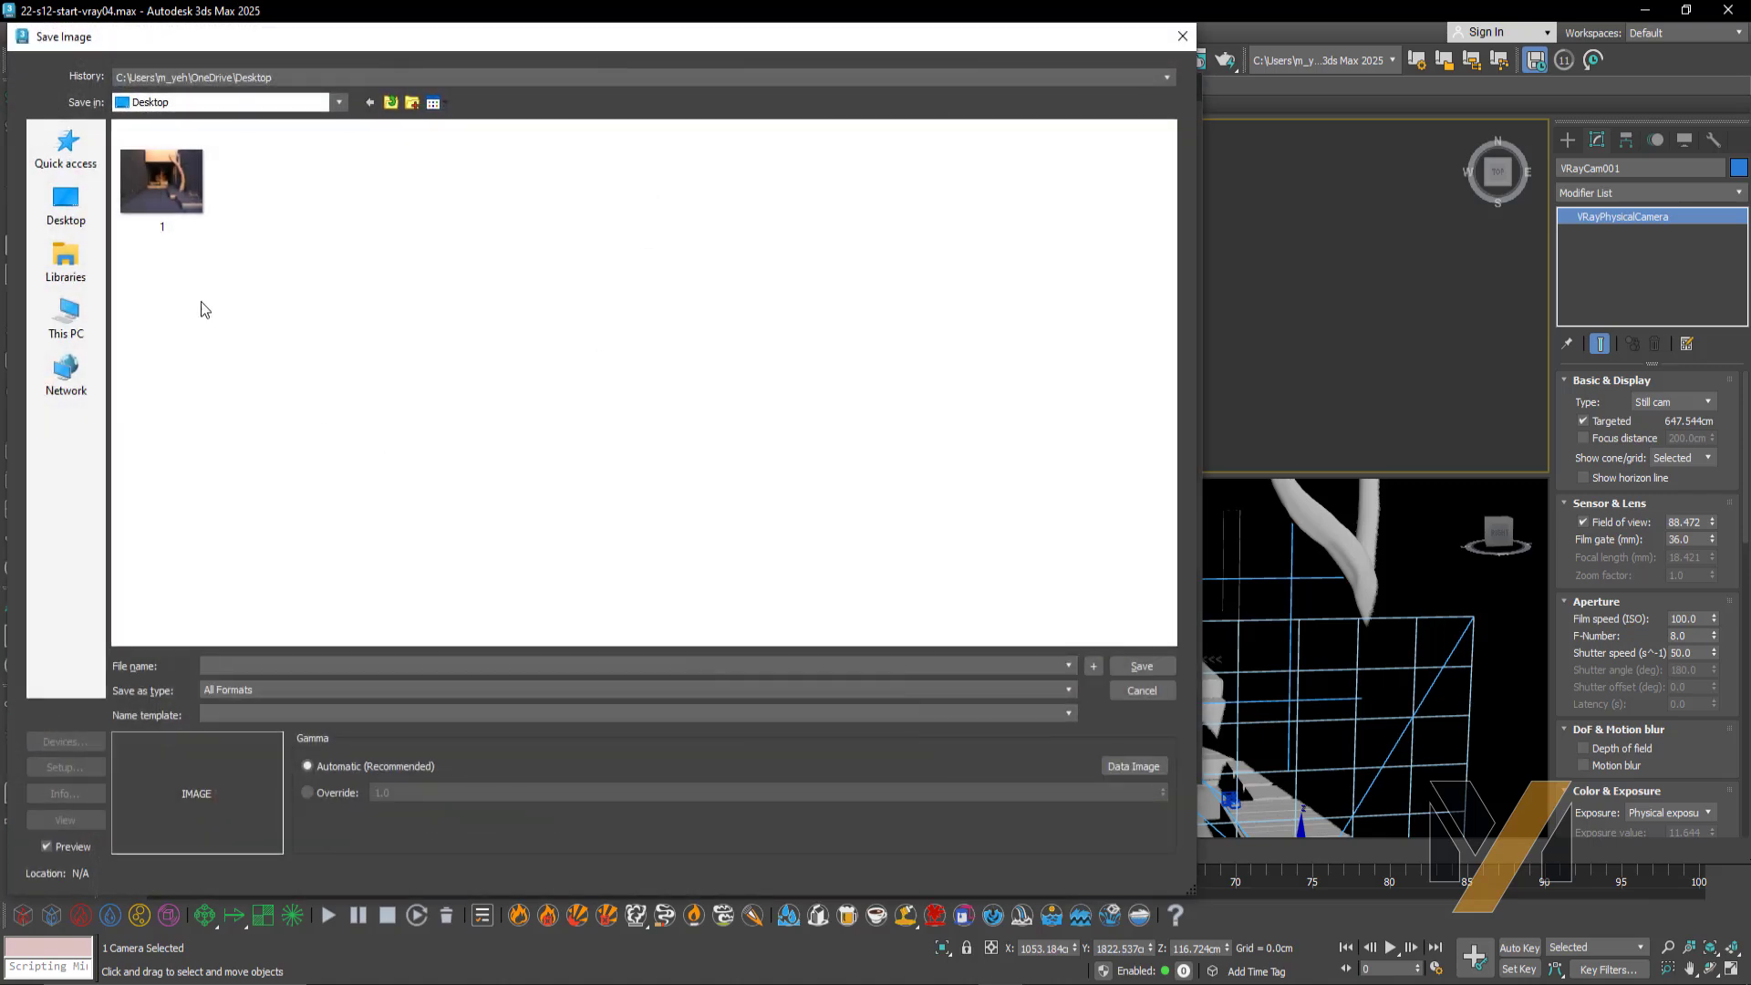
type("2")
left_click(229, 691)
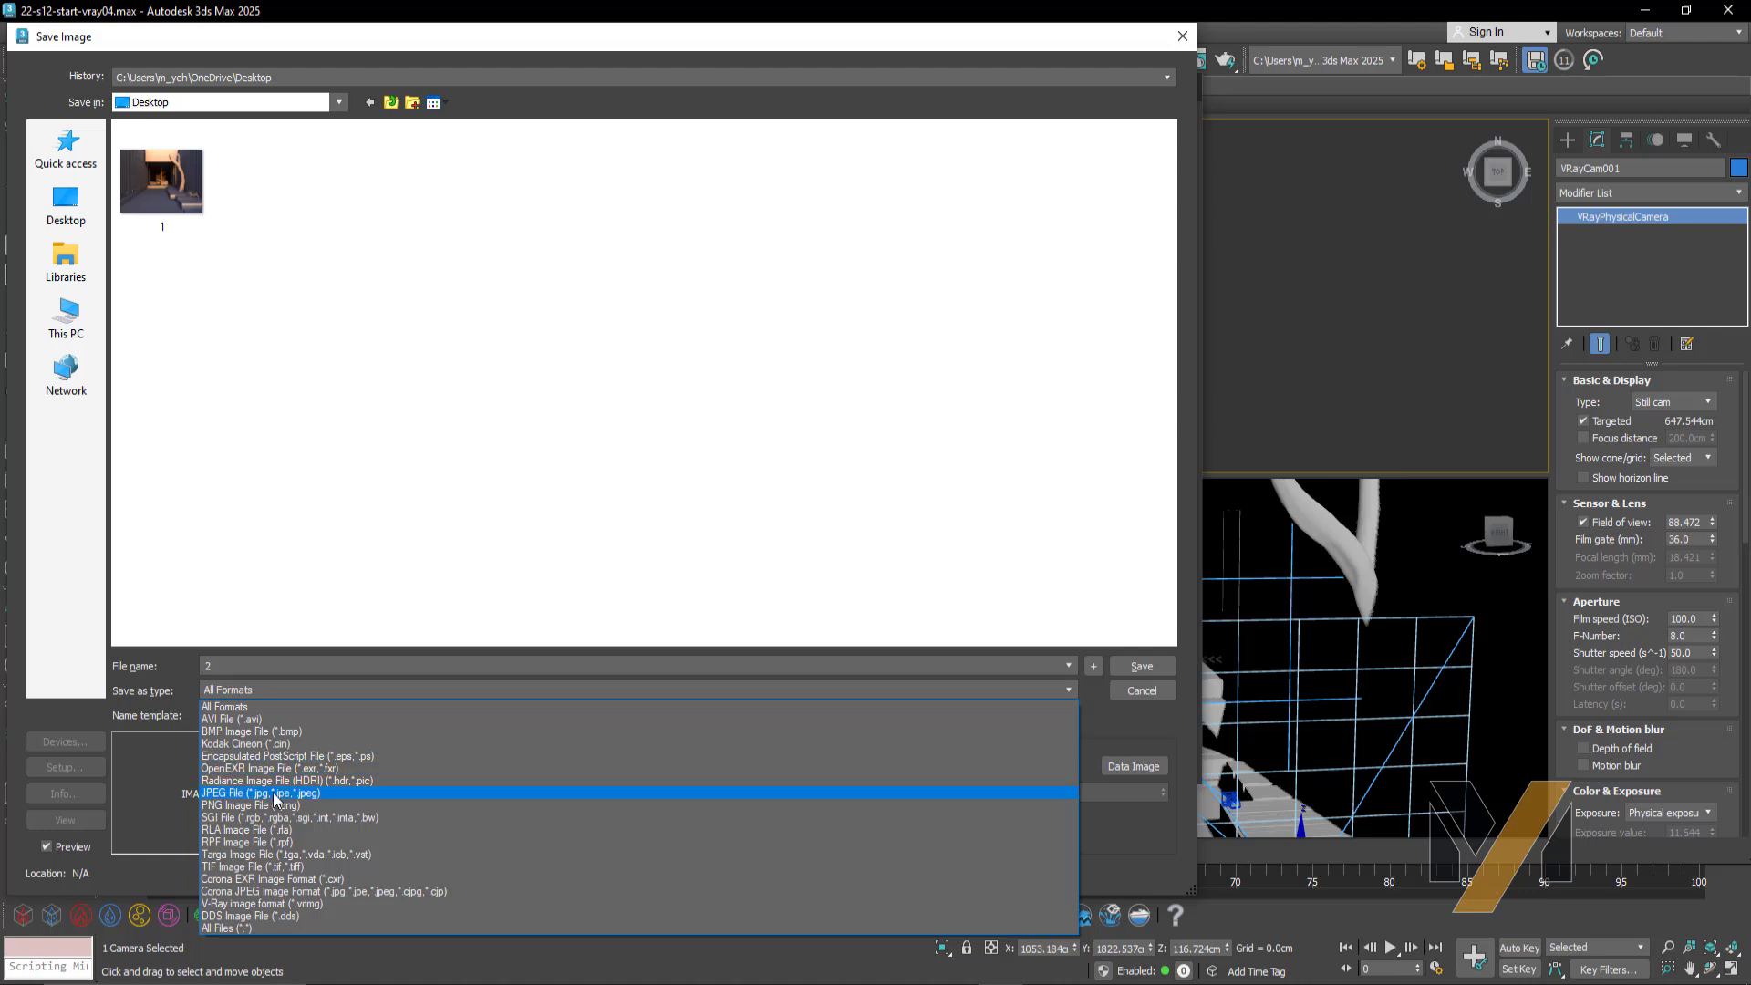
left_click(253, 806)
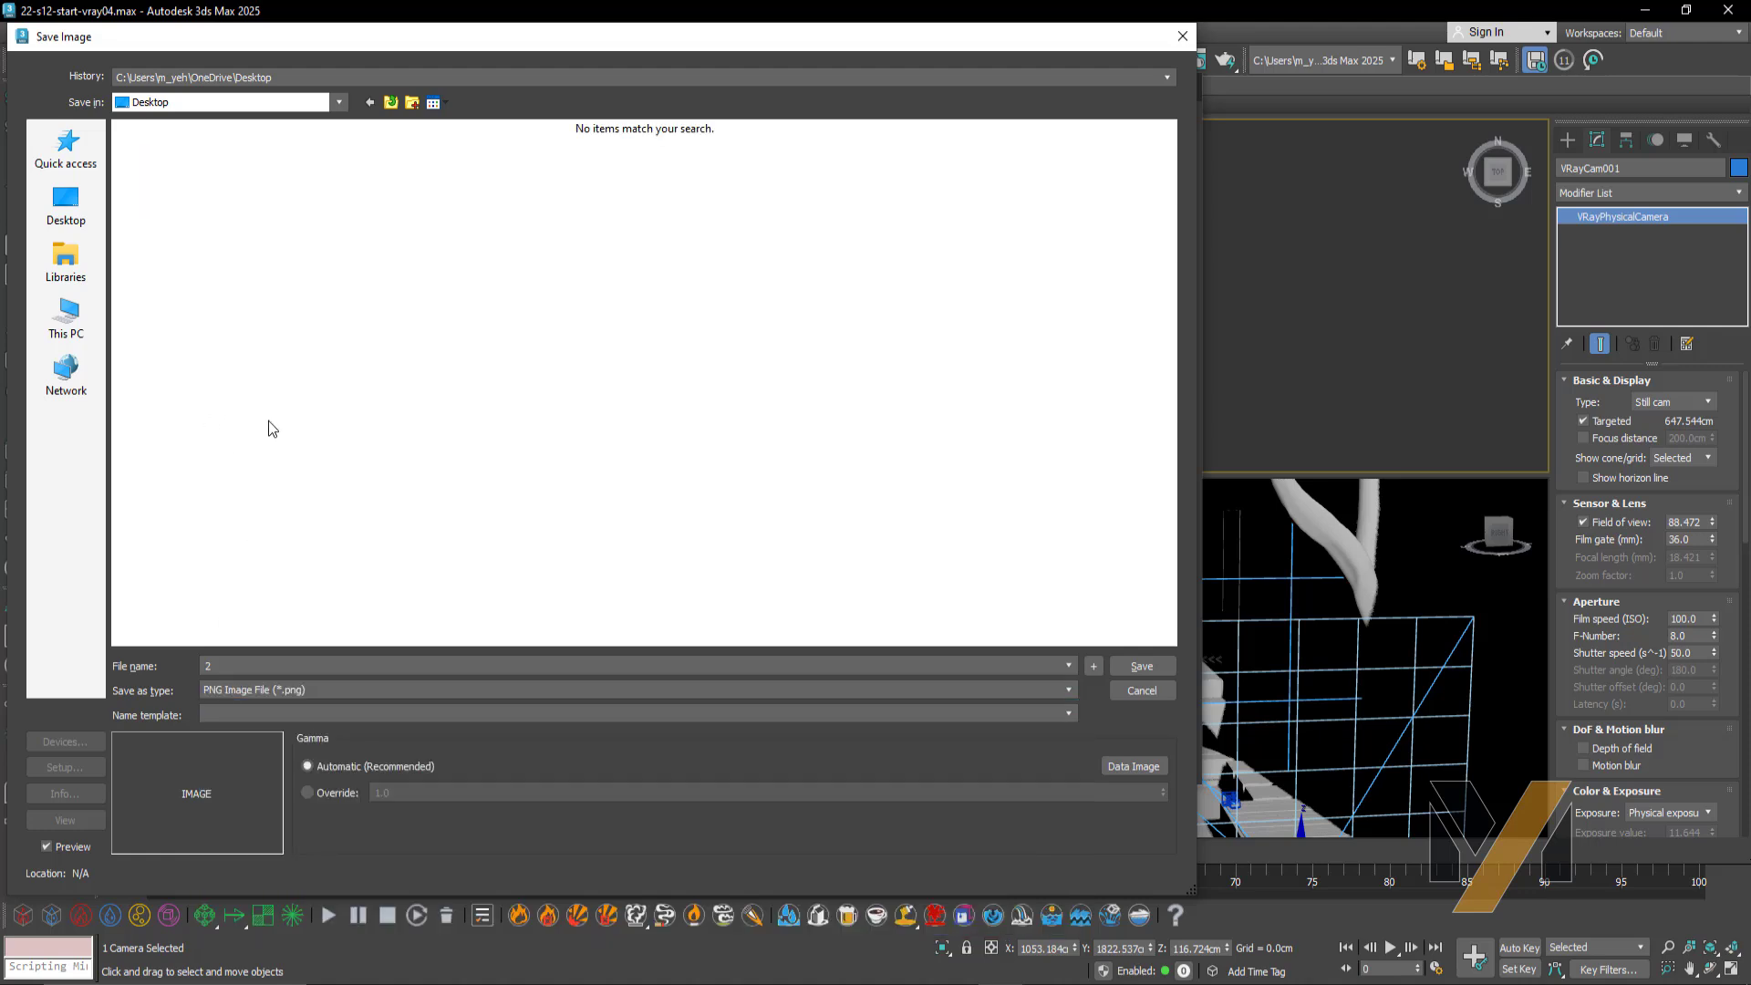
left_click(1148, 667)
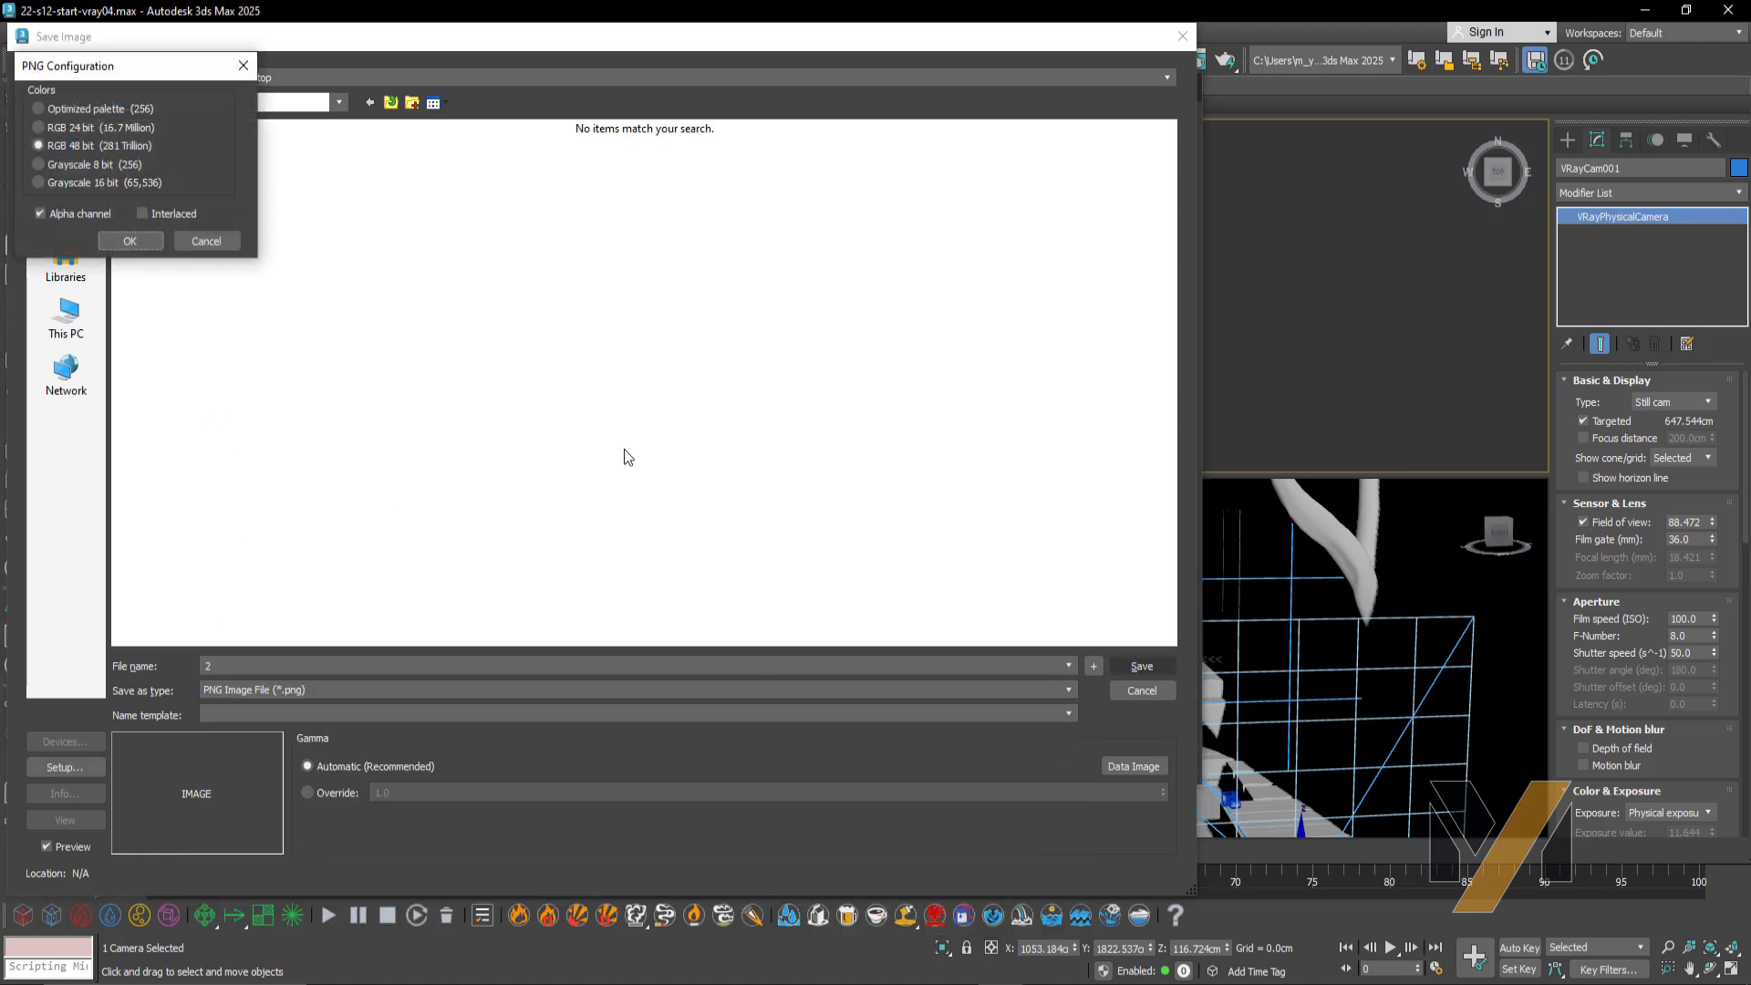
left_click(140, 239)
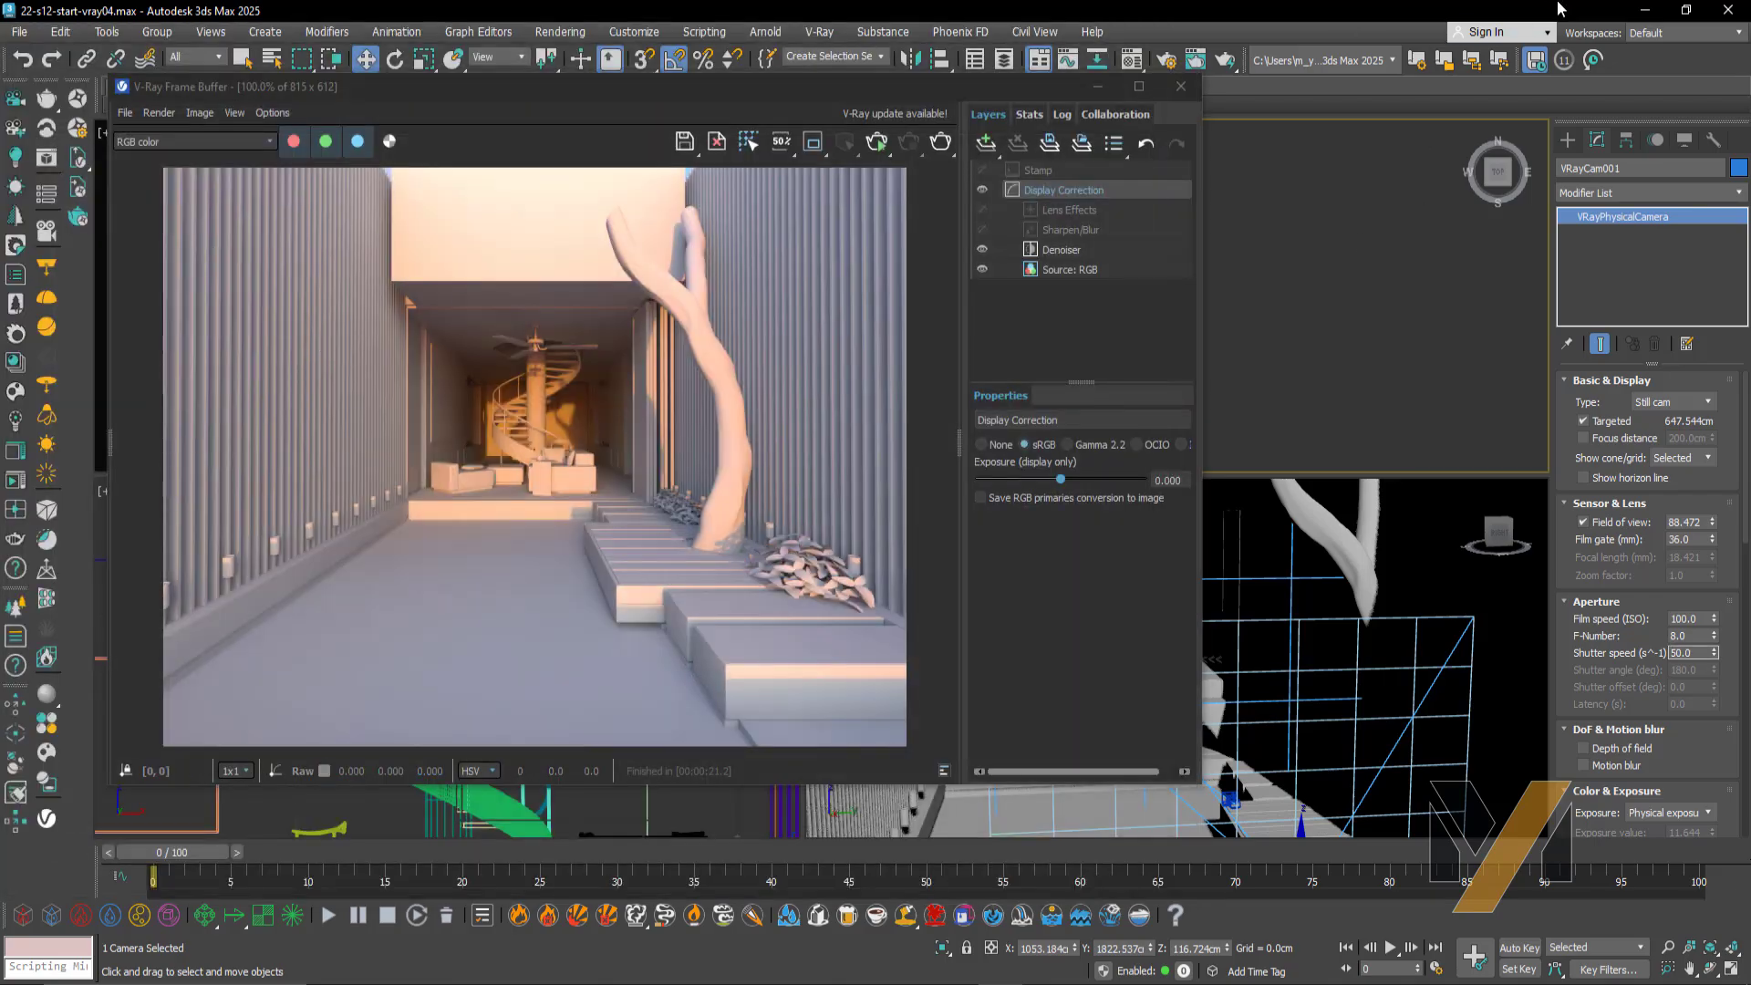
Open 2.png in Photos and place it beside the V-Ray frame buffer
left_click(1644, 10)
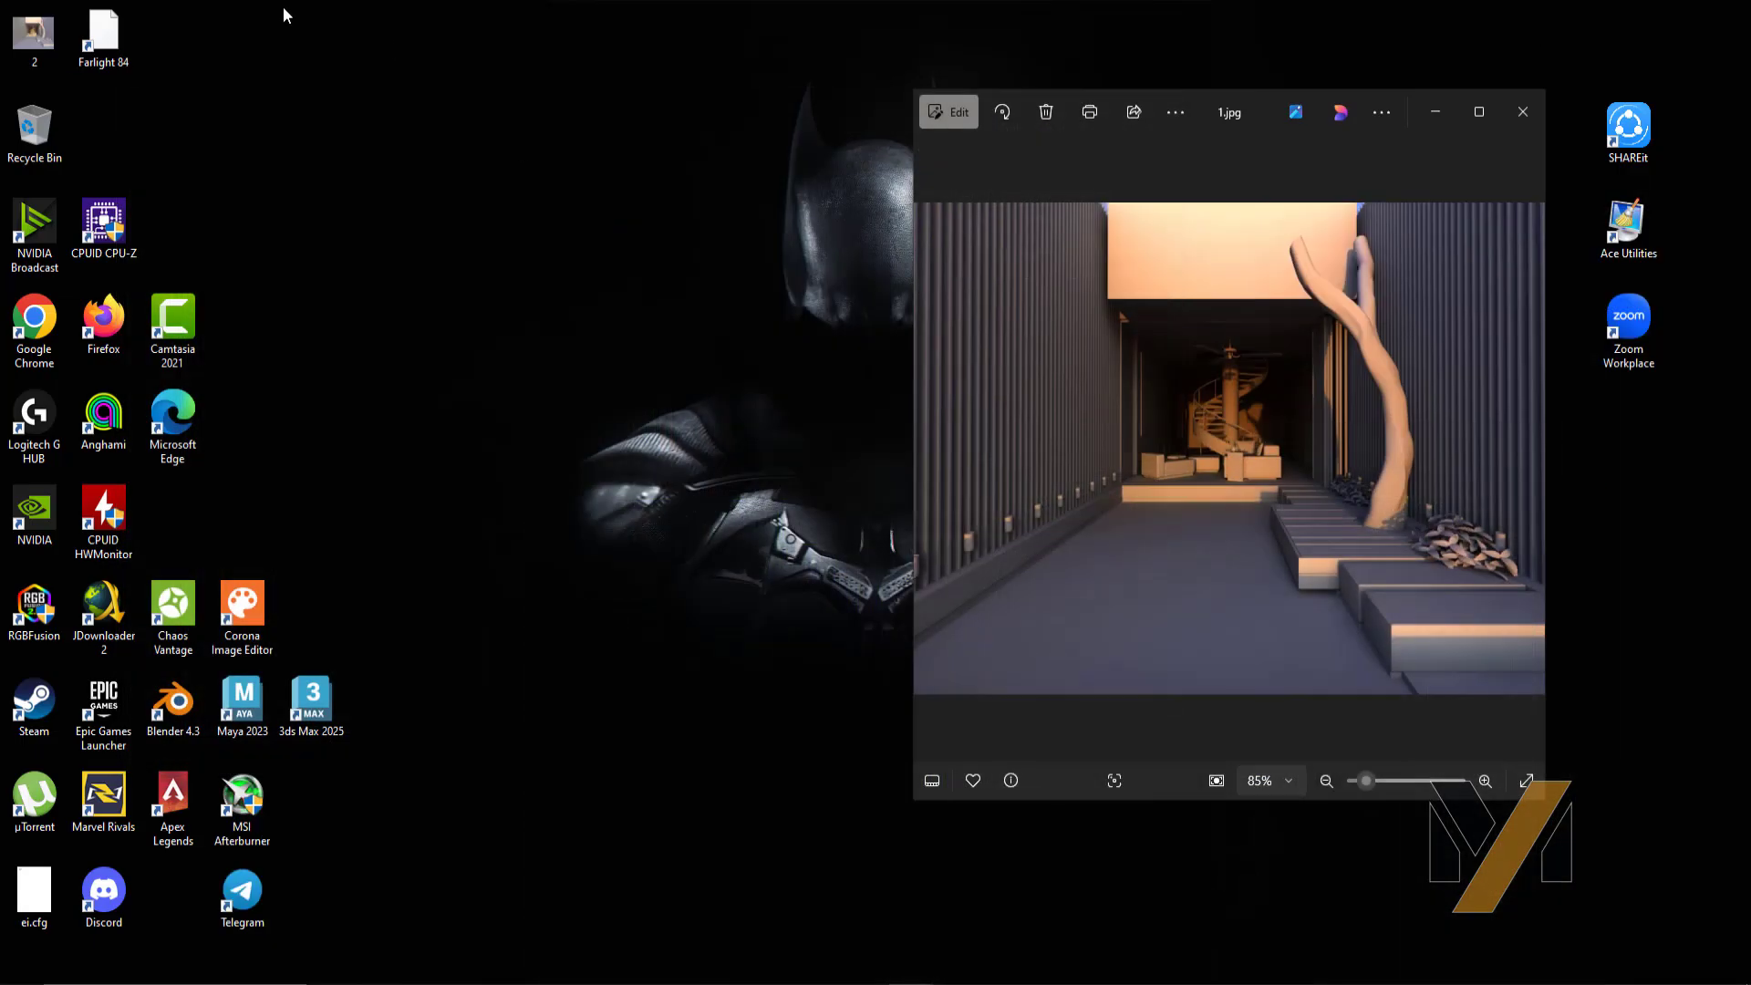
double_click(33, 34)
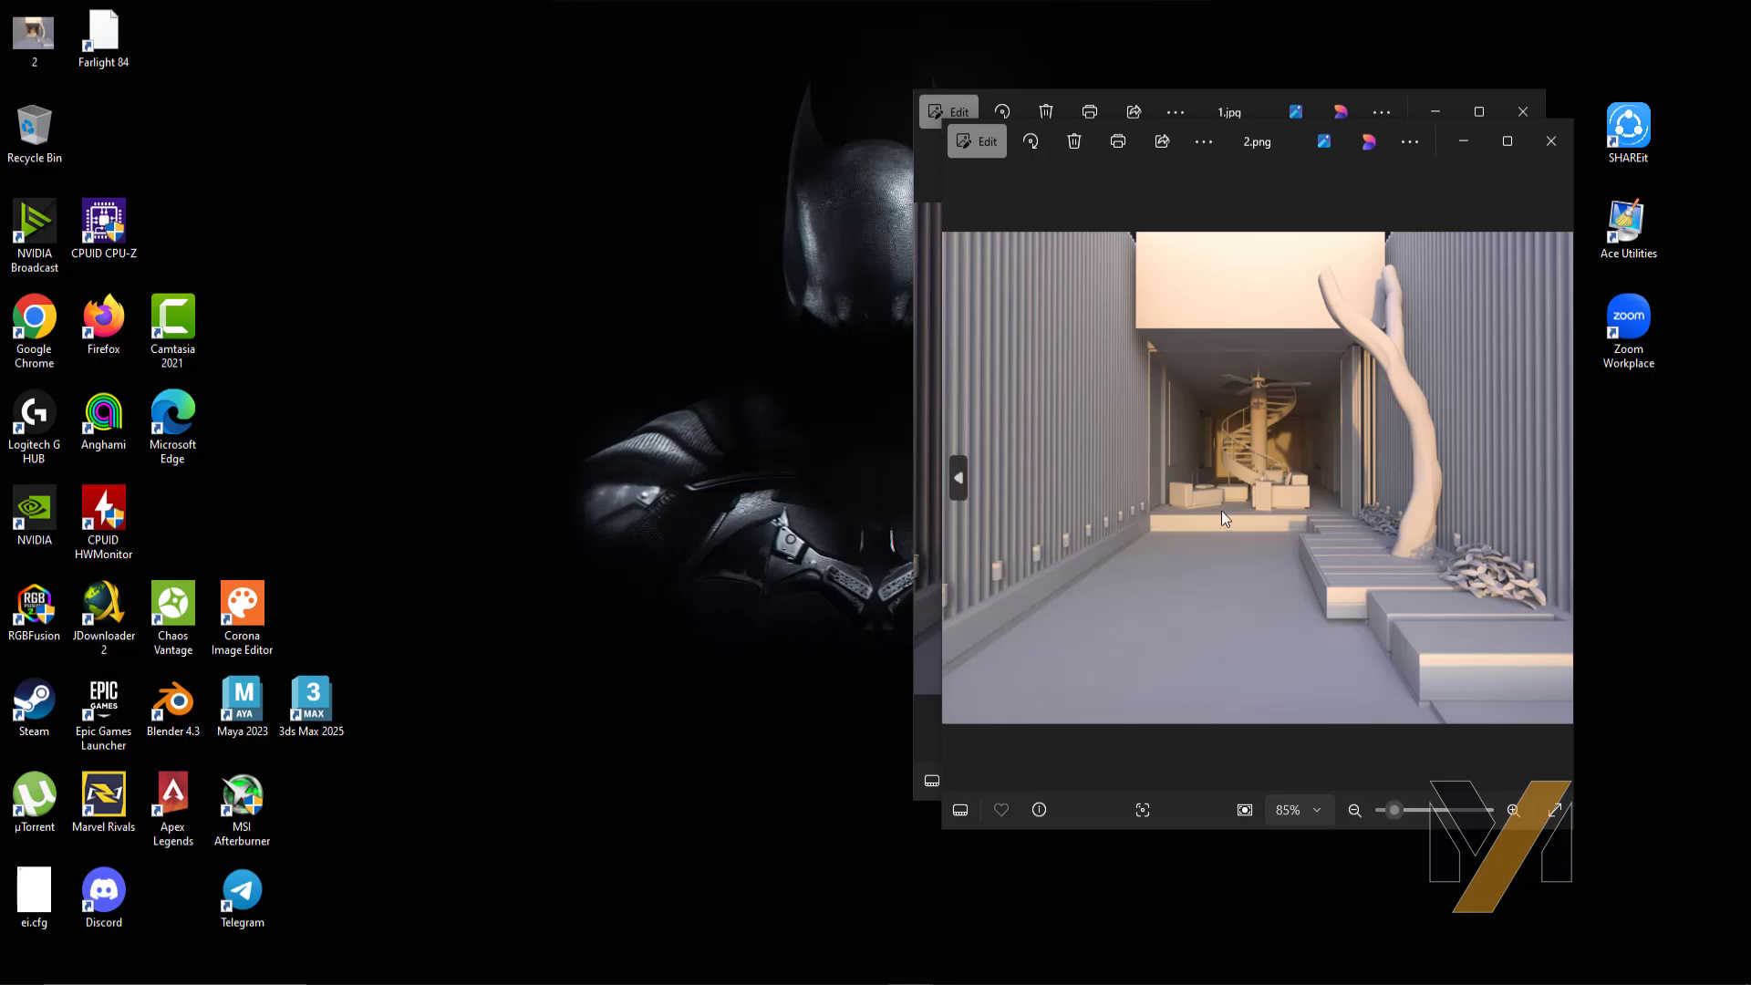
key("alt+Tab")
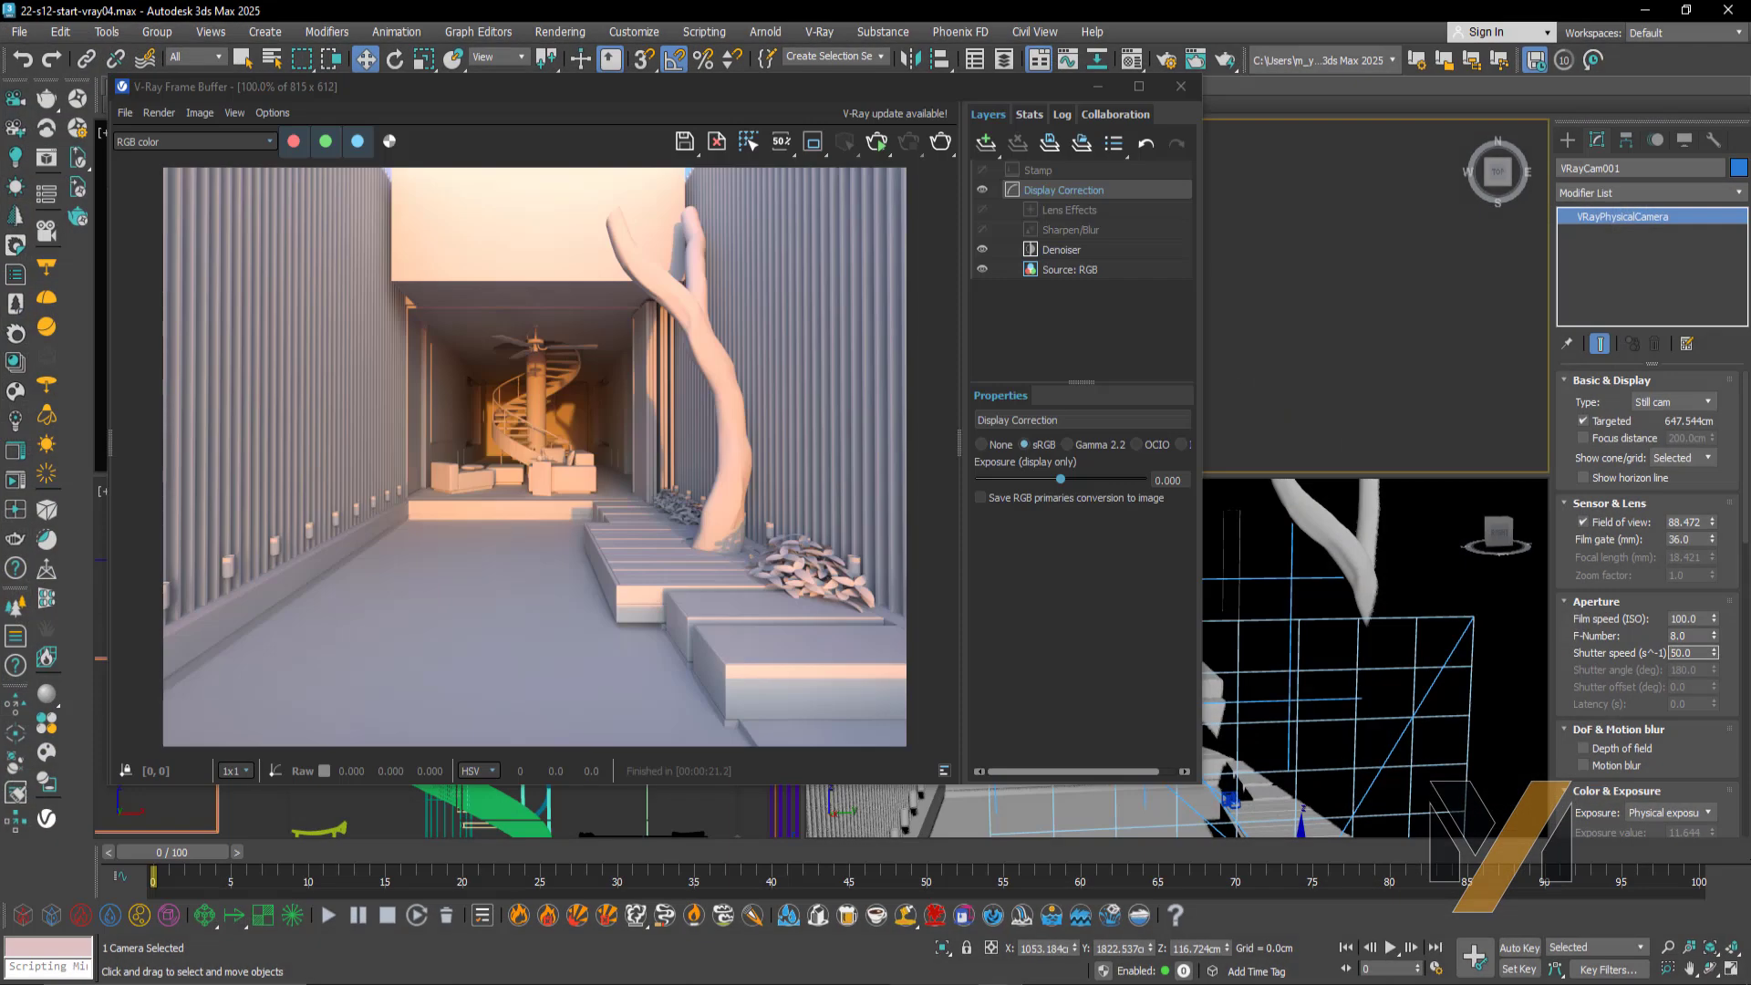
left_click(1031, 928)
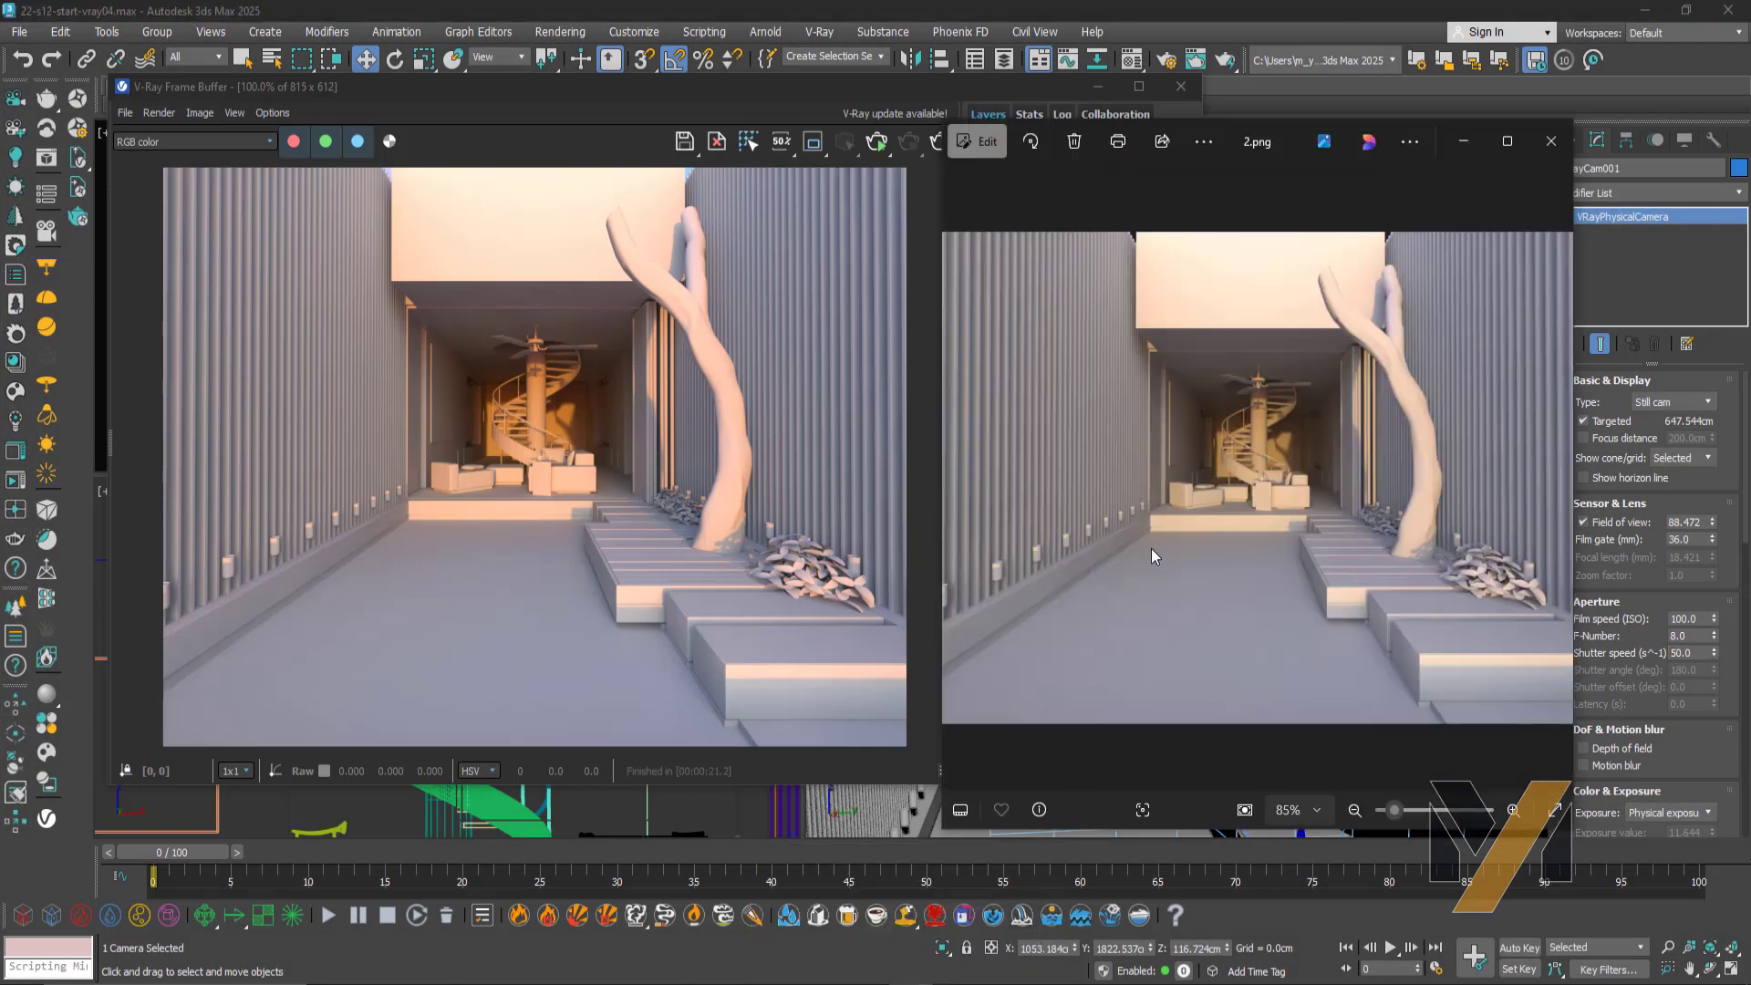
left_click_drag(1297, 130, 1152, 113)
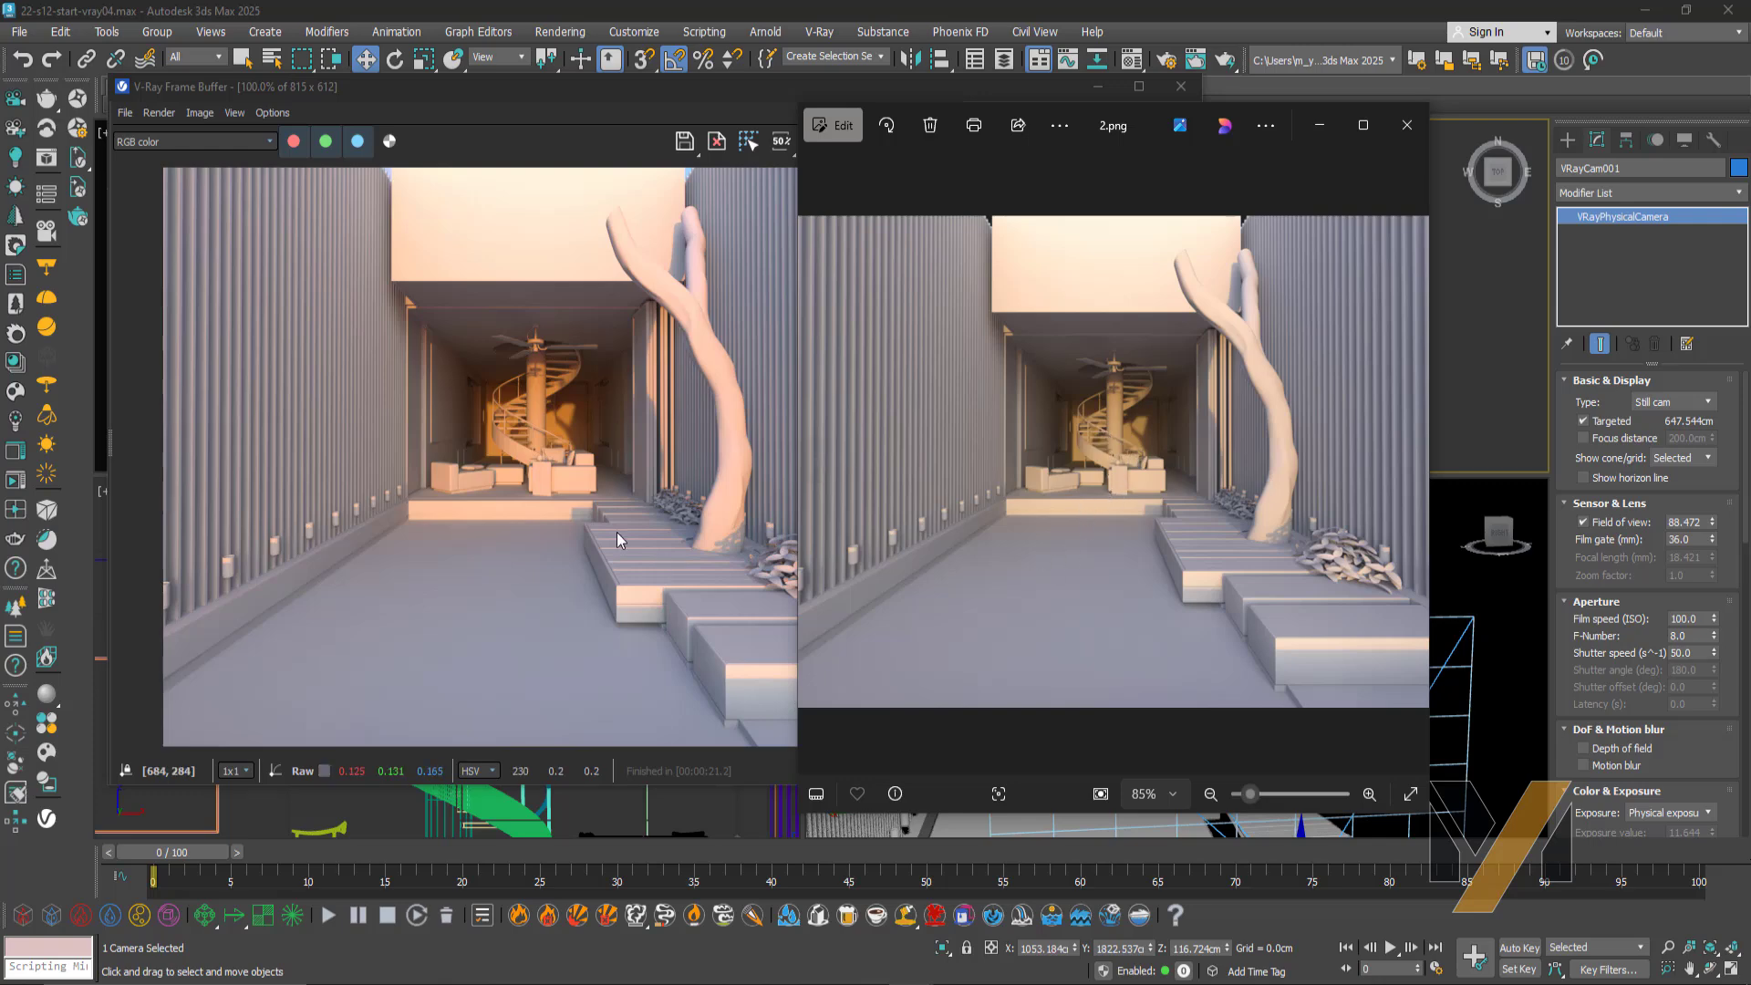
left_click(571, 524)
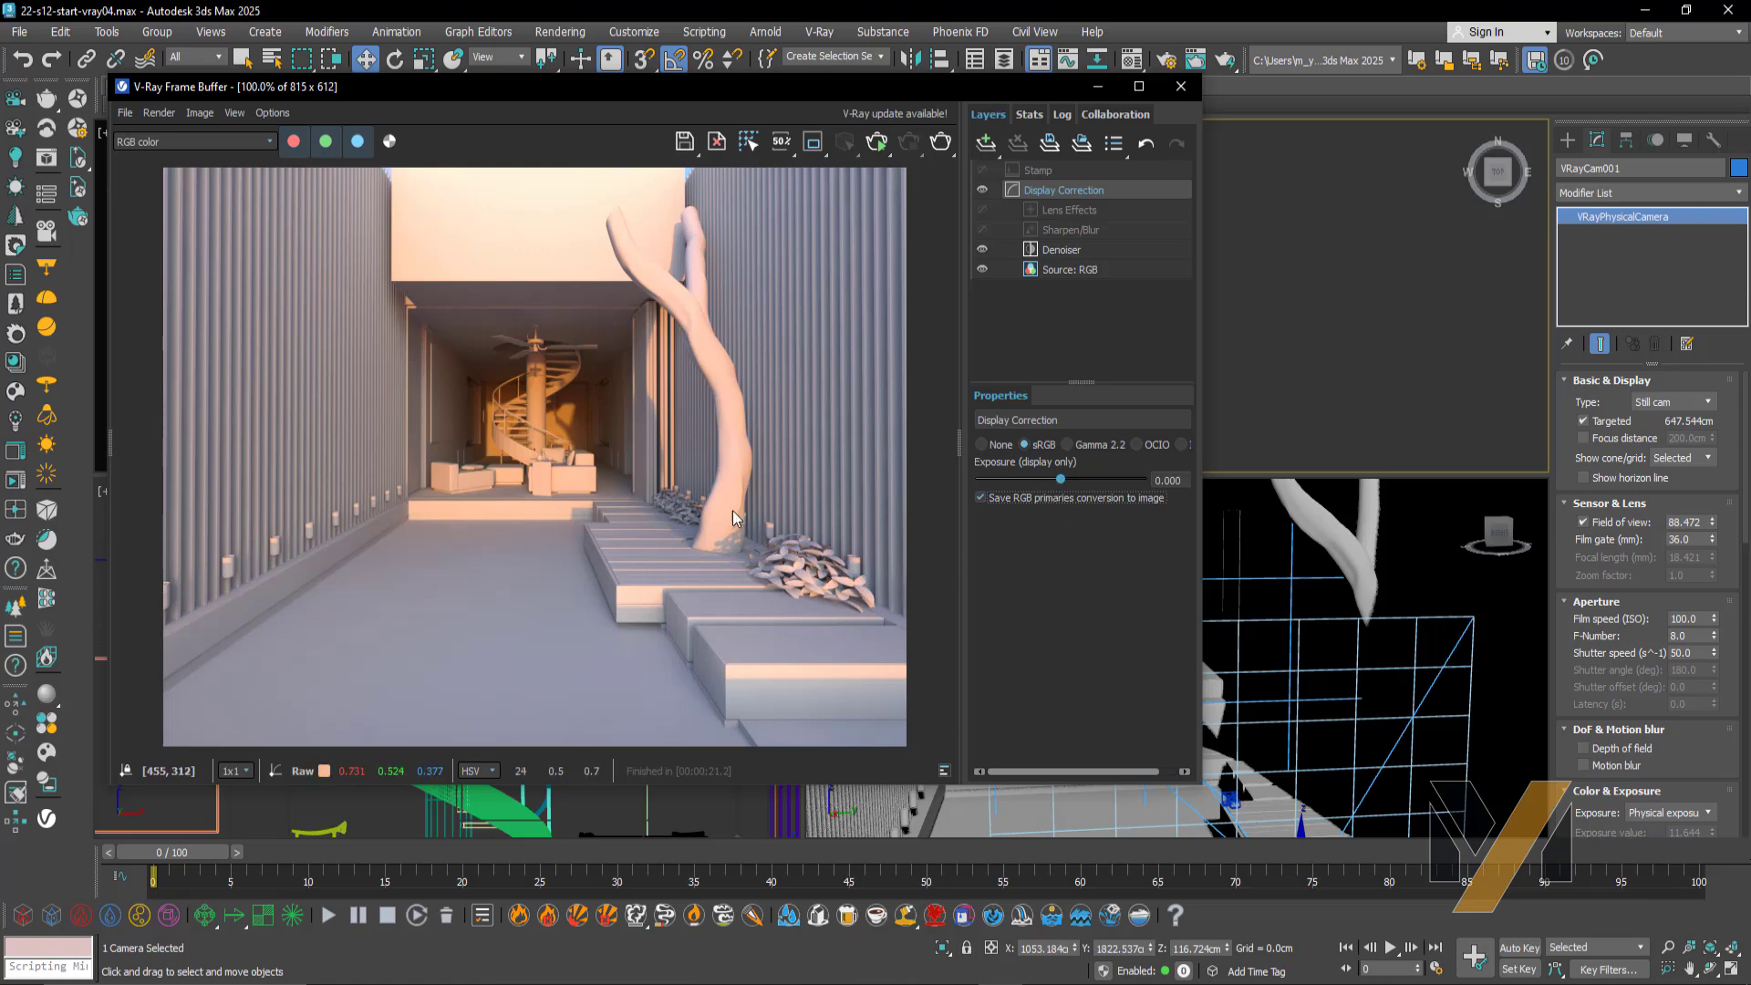
Save the render as 3.png with 48-bit RGB PNG settings
left_click(684, 140)
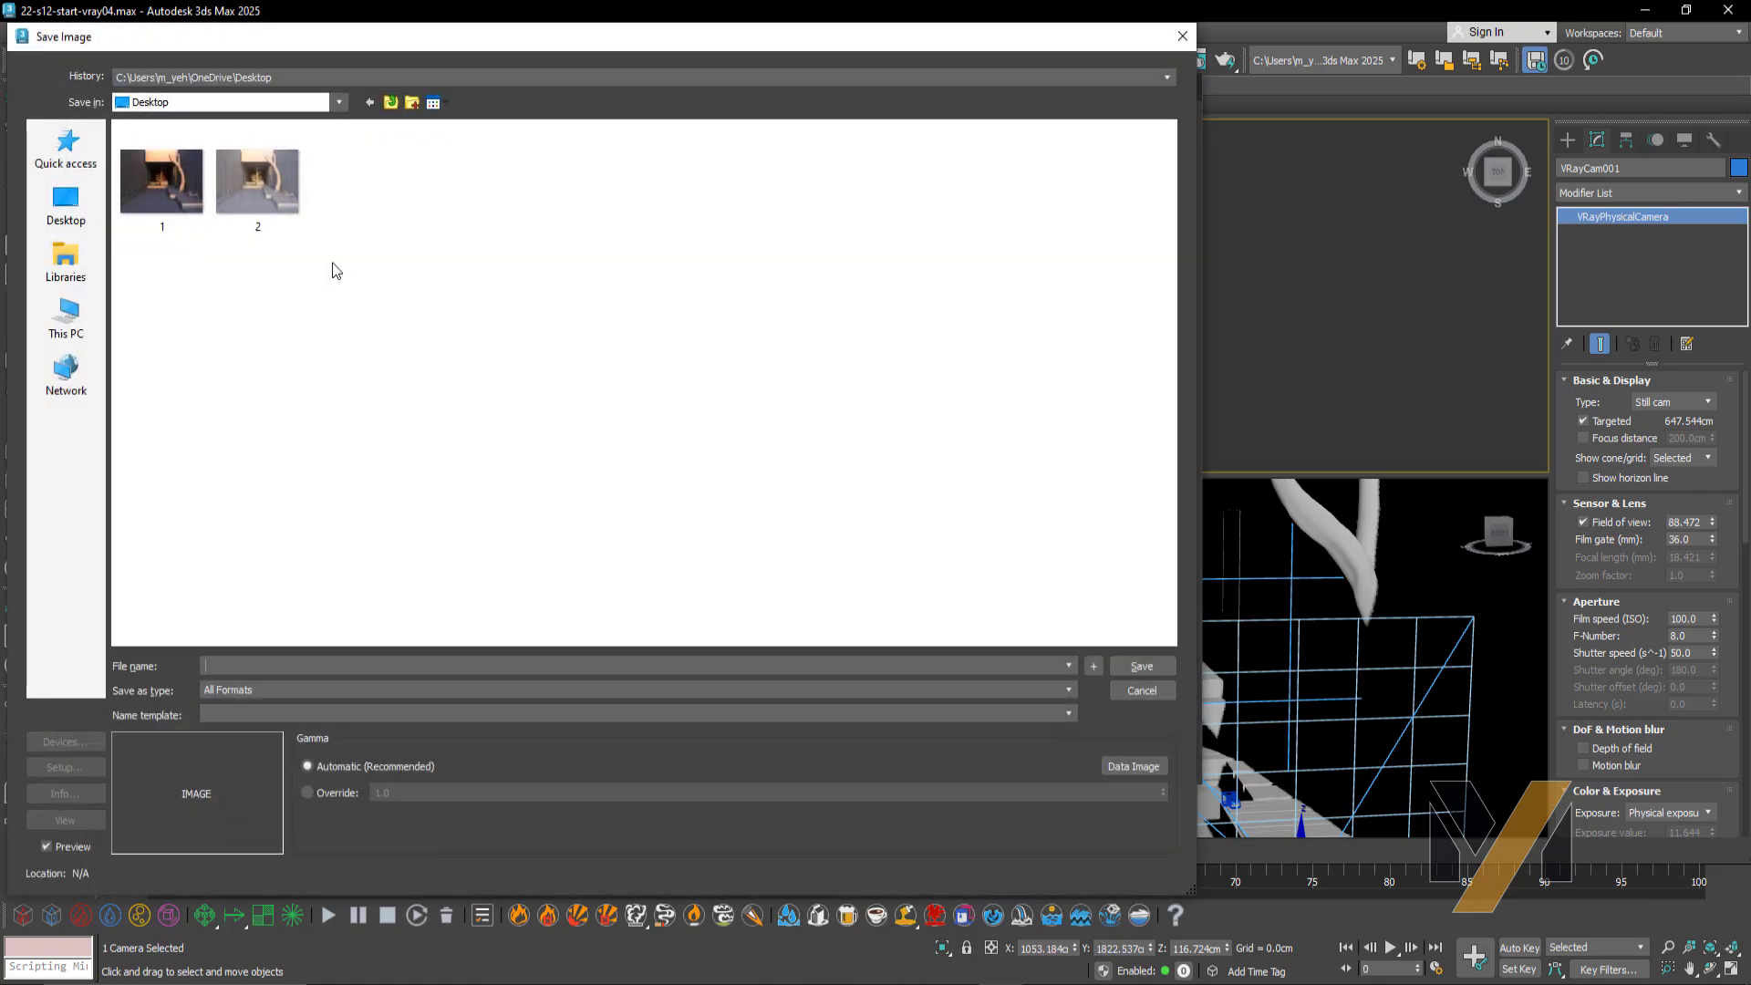
type("3")
left_click(253, 686)
left_click(232, 806)
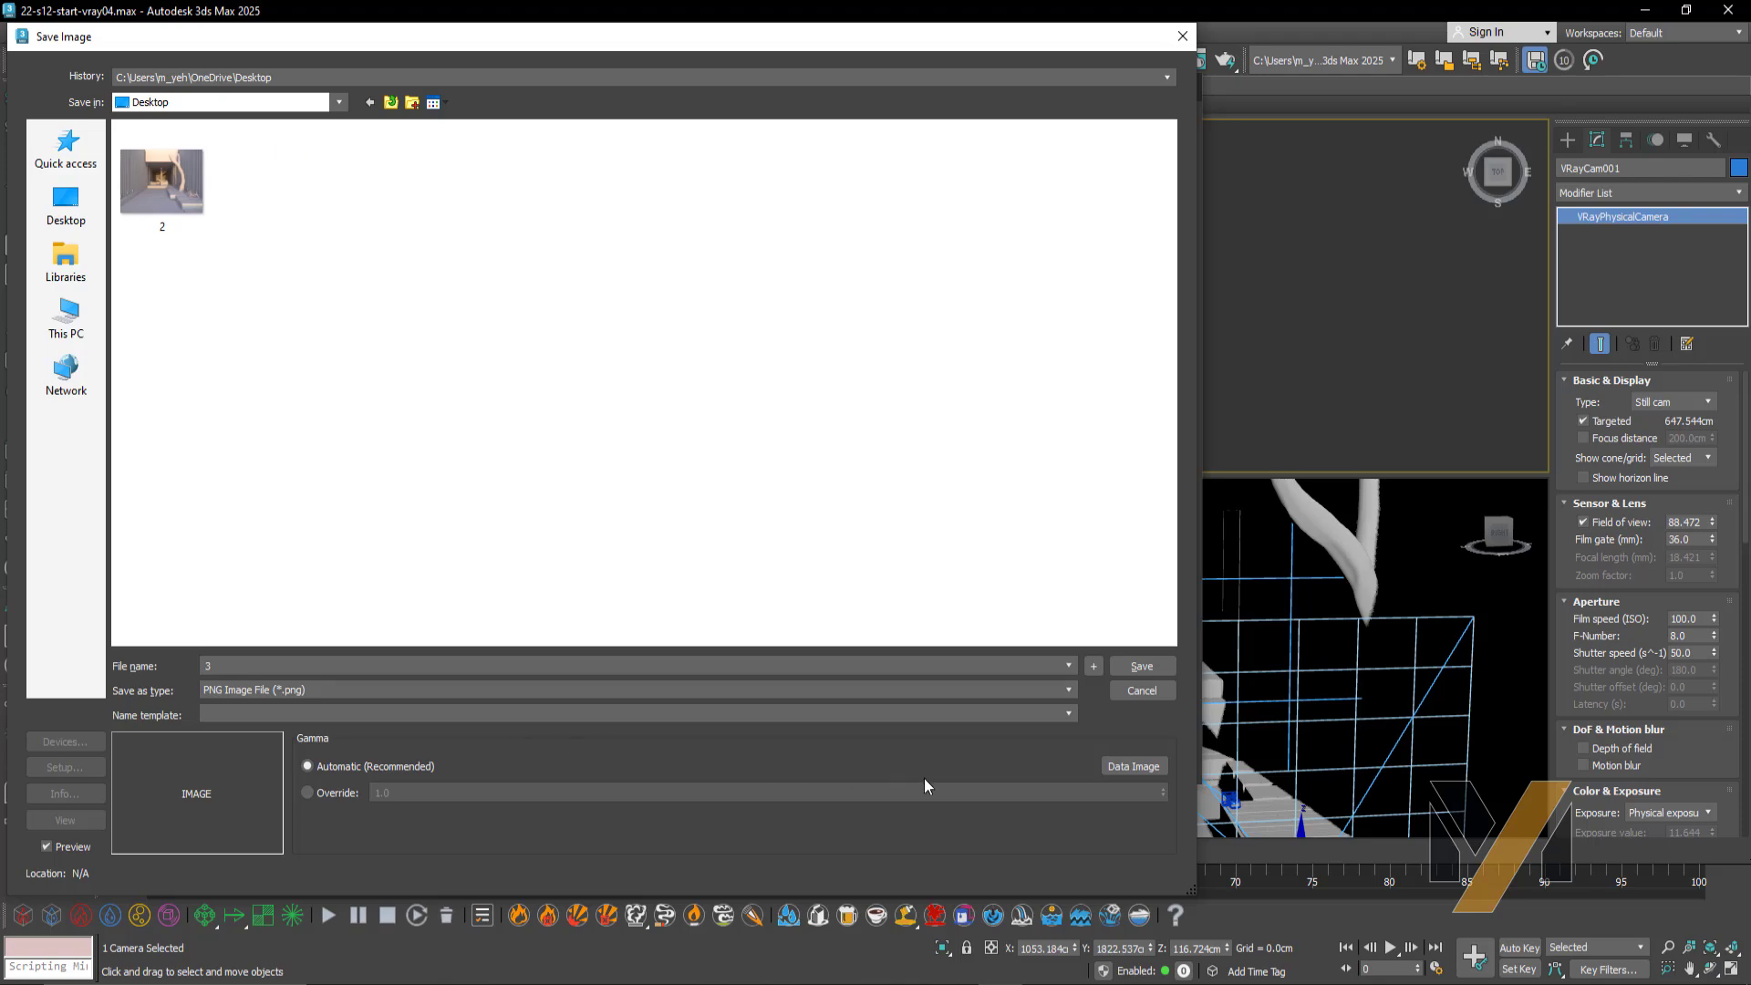
left_click(1141, 666)
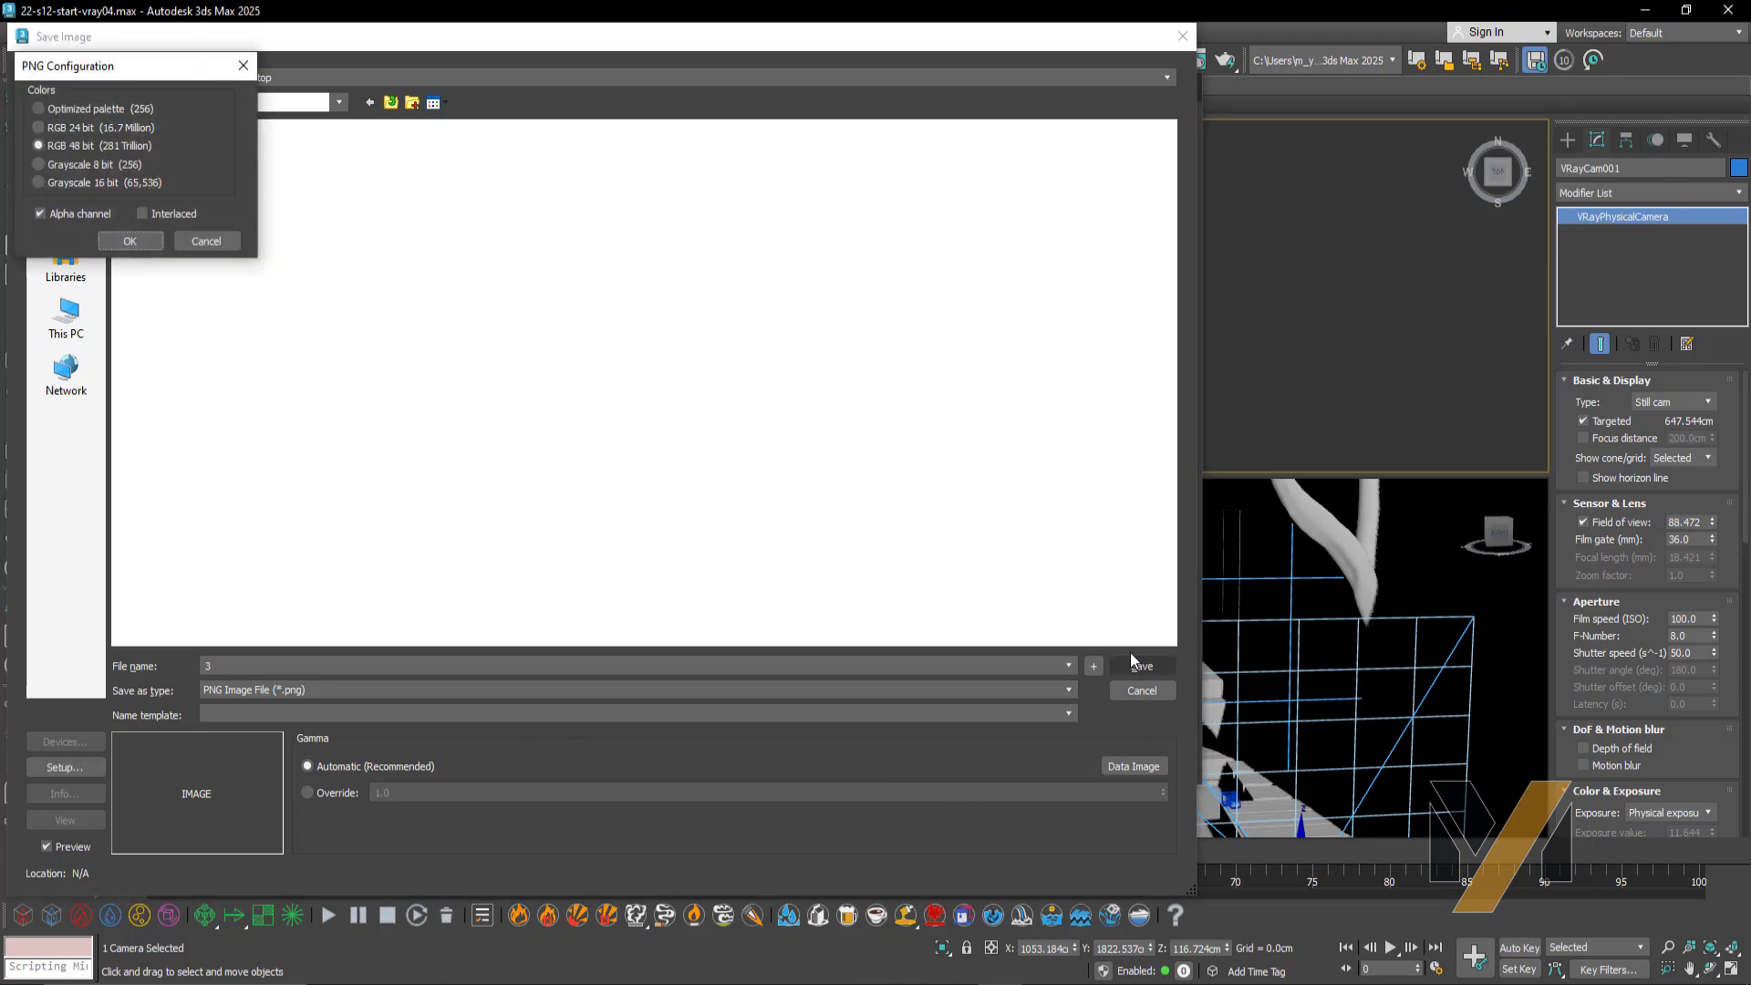
left_click(137, 239)
Open 3.png from the desktop in Photos and compare it with the render
left_click(1644, 11)
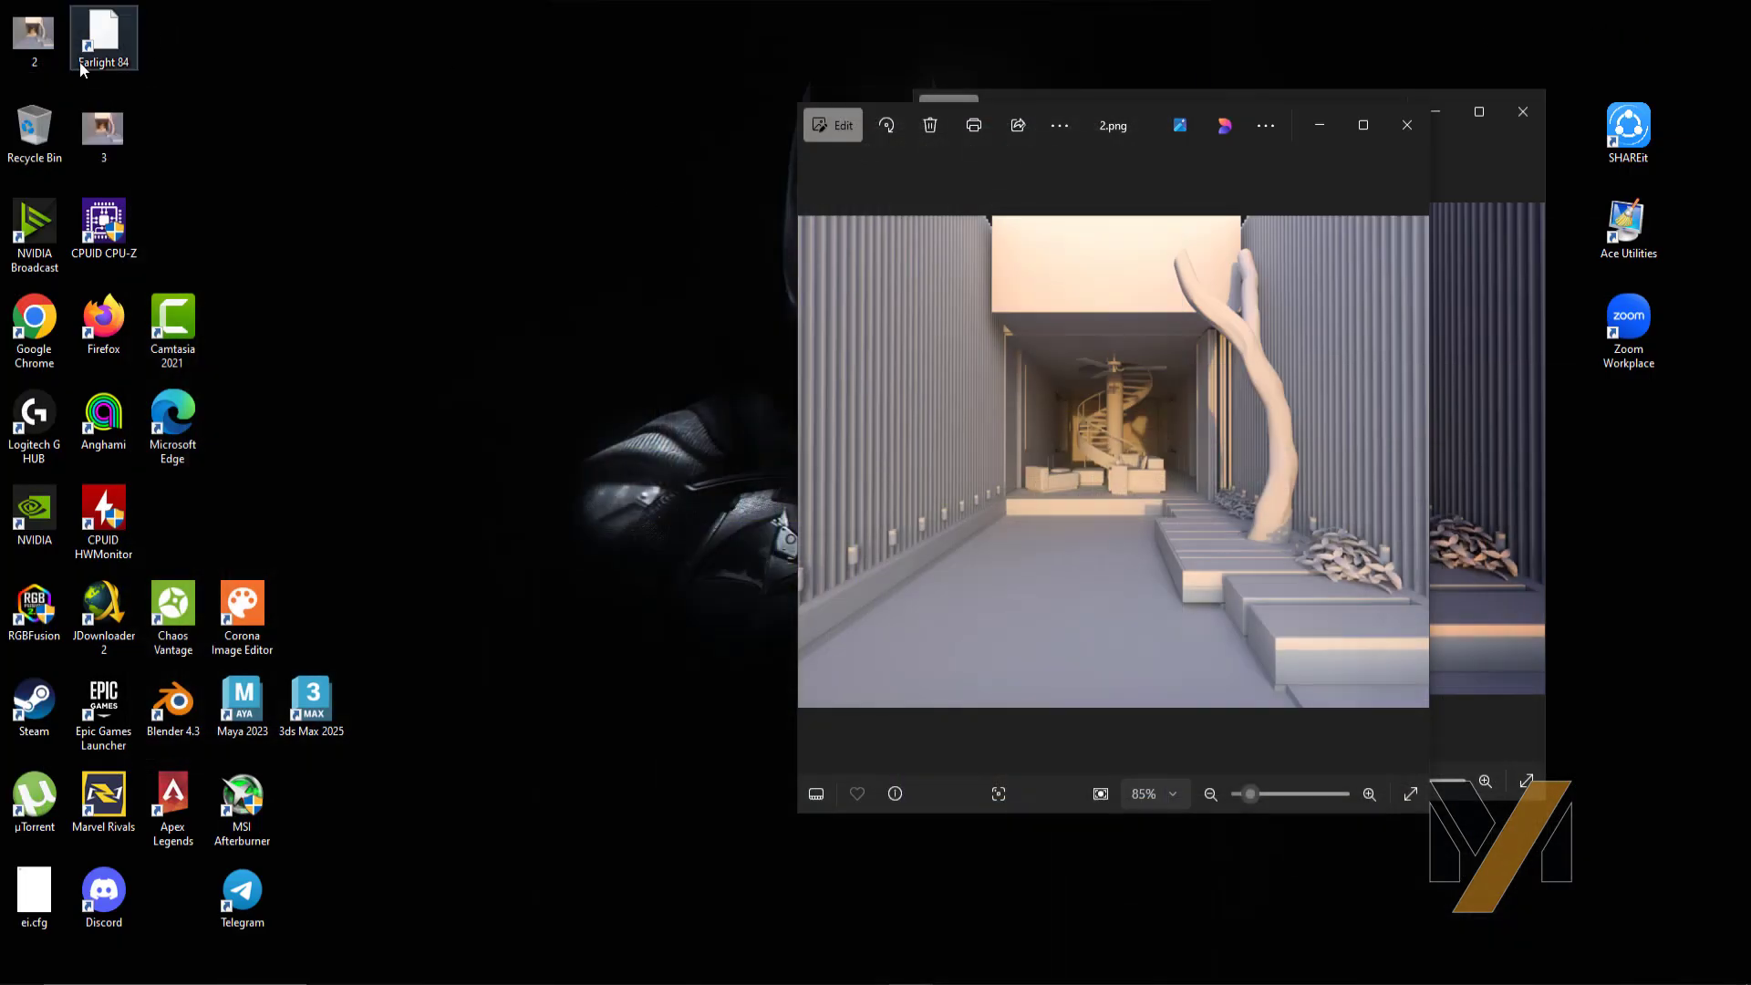
double_click(103, 130)
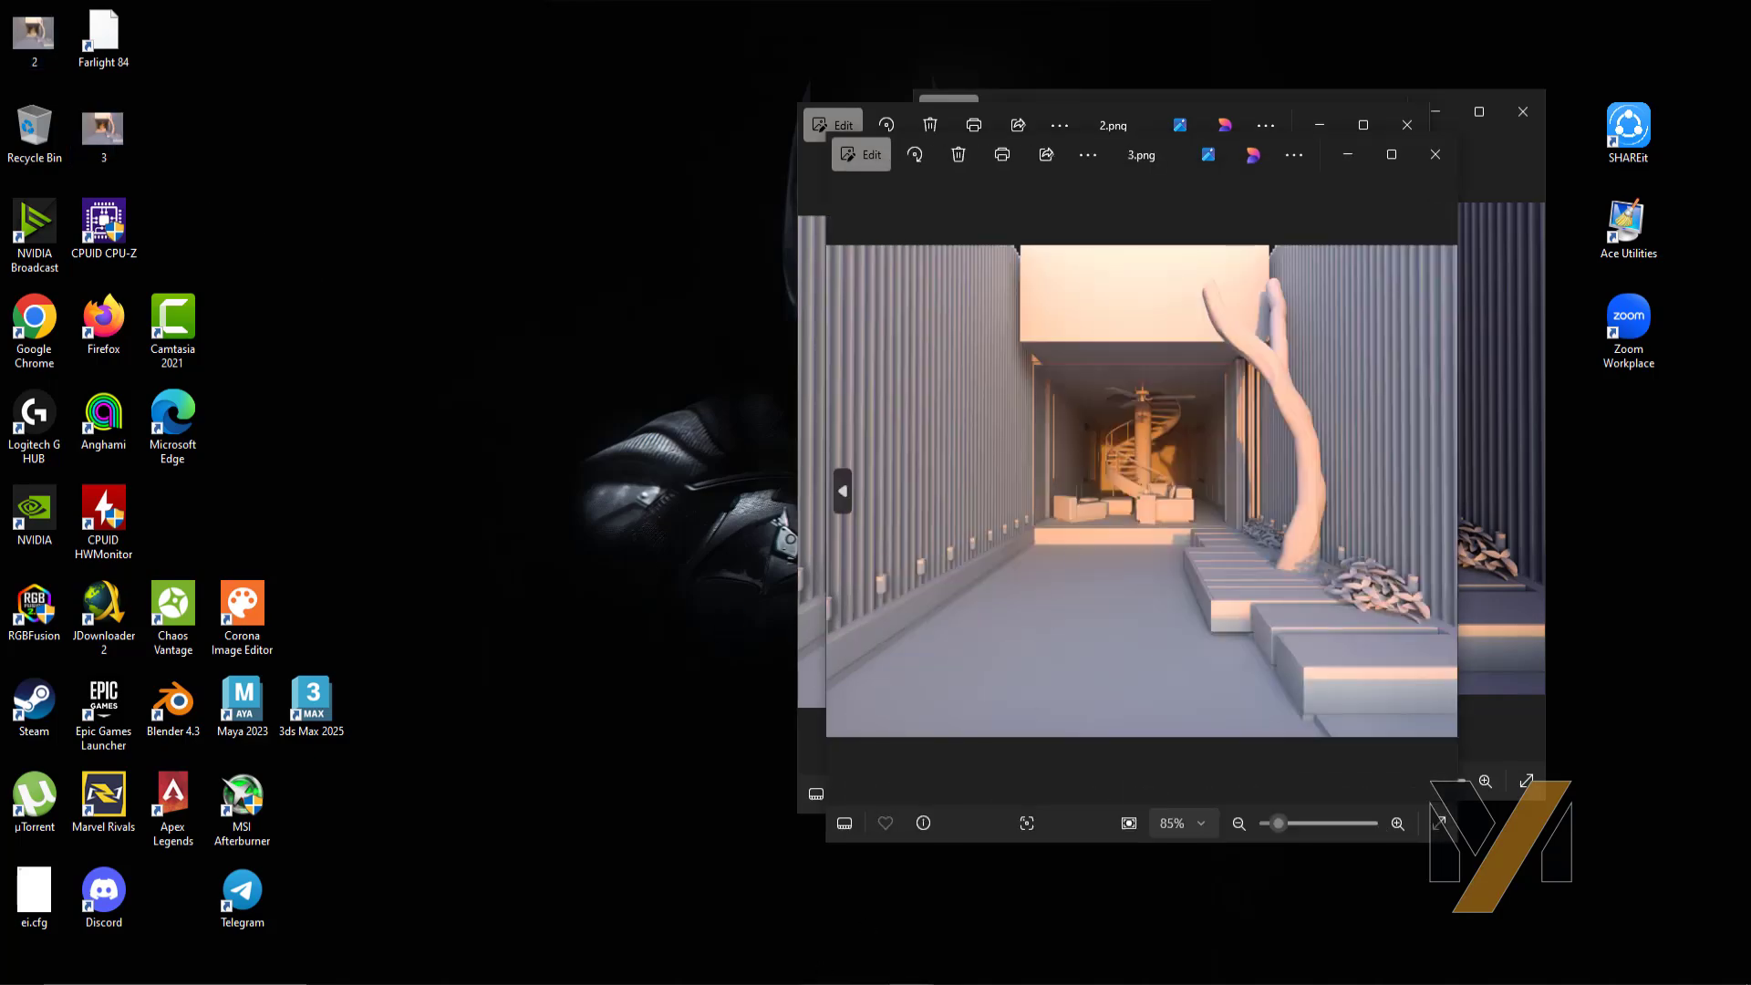
left_click(824, 968)
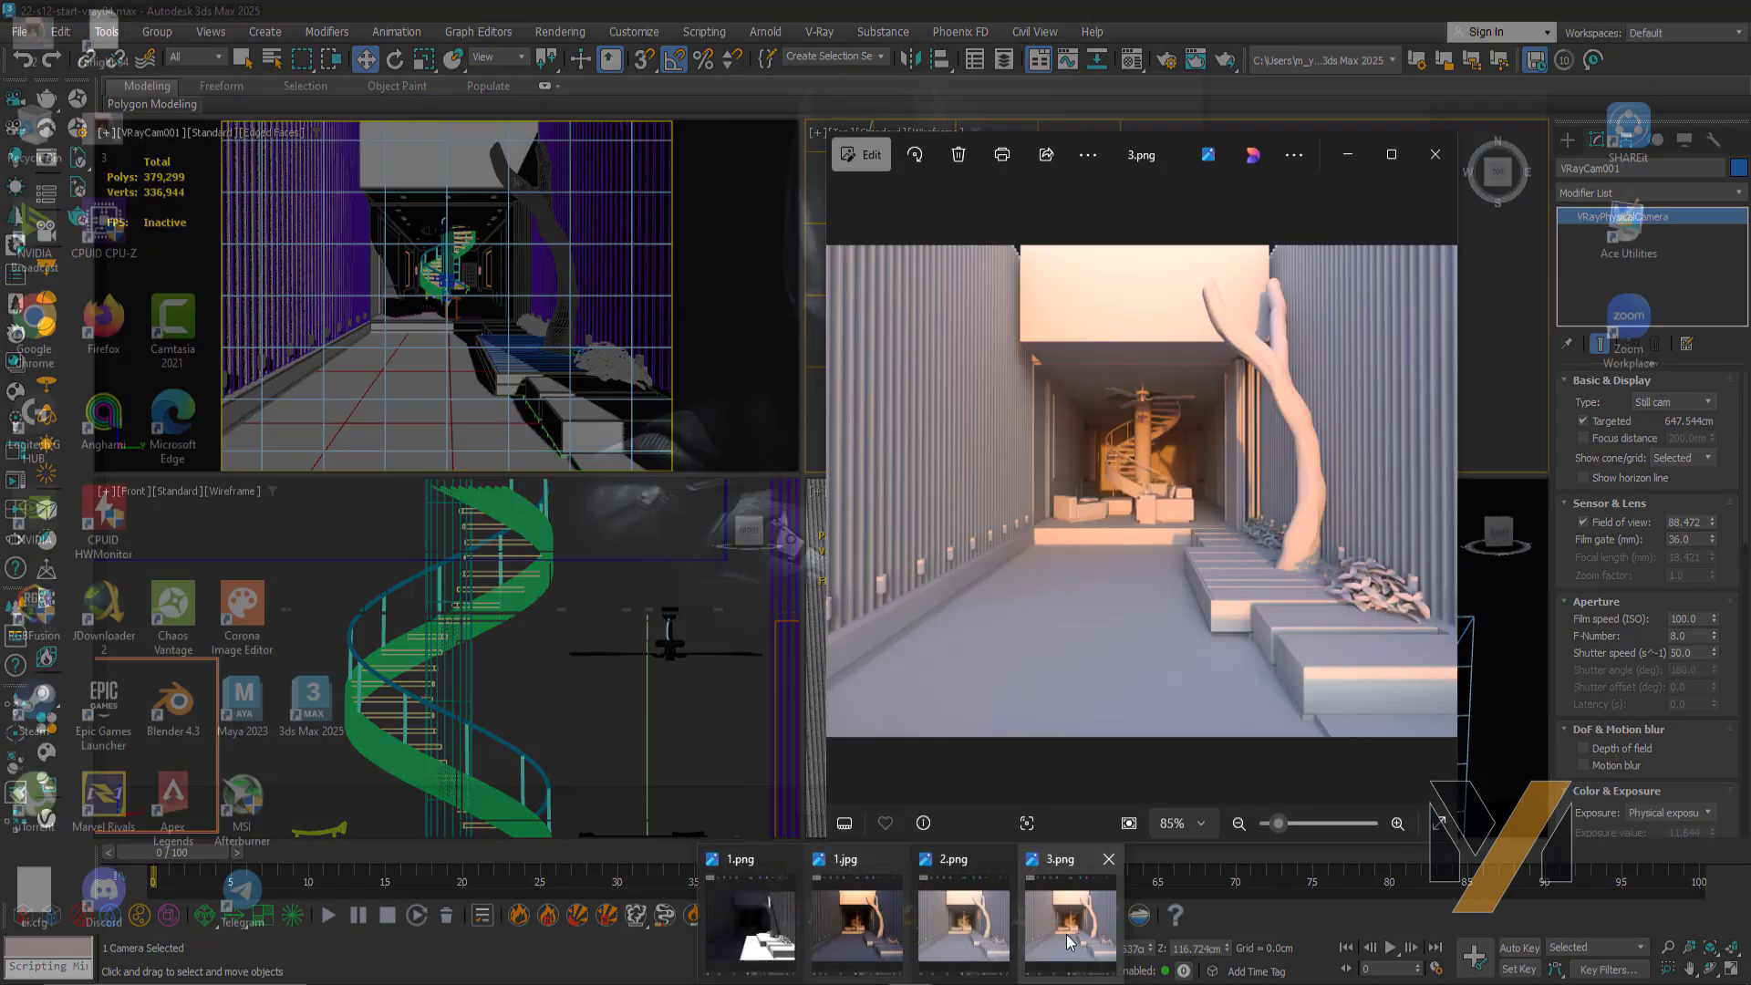
left_click(1058, 953)
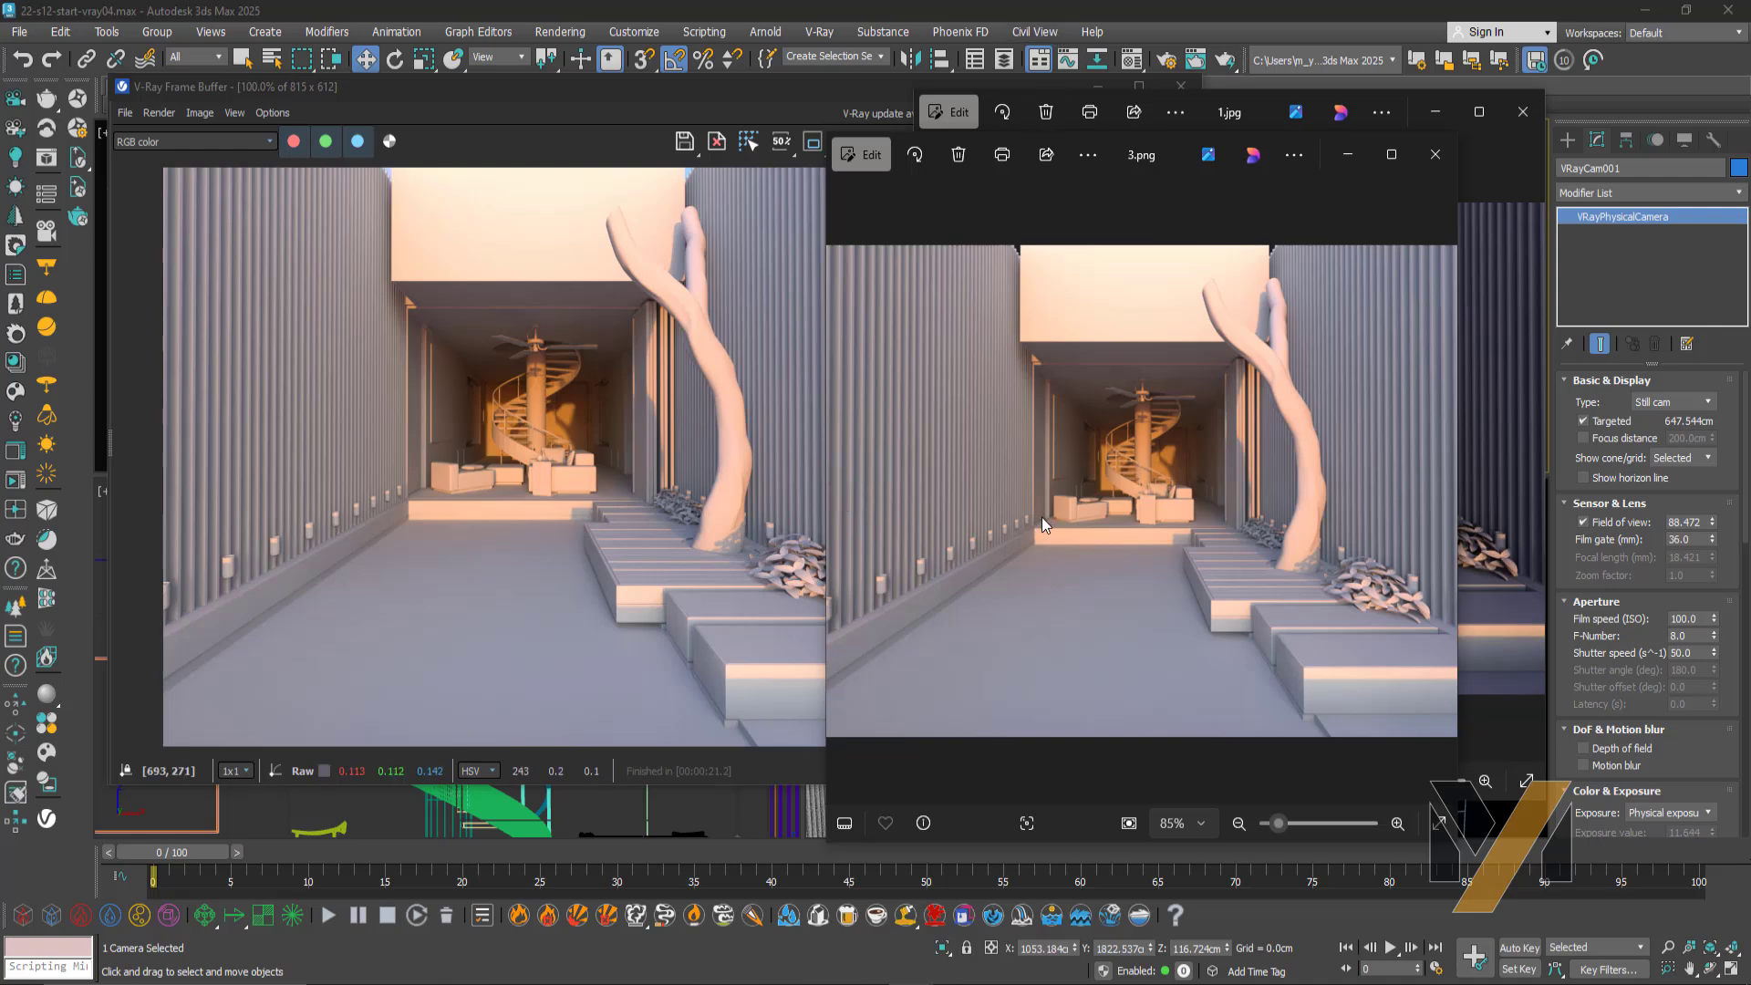
Close the 1.jpg viewer and minimise the 3.png viewer and V-Ray frame buffer
left_click(1435, 154)
left_click(1347, 157)
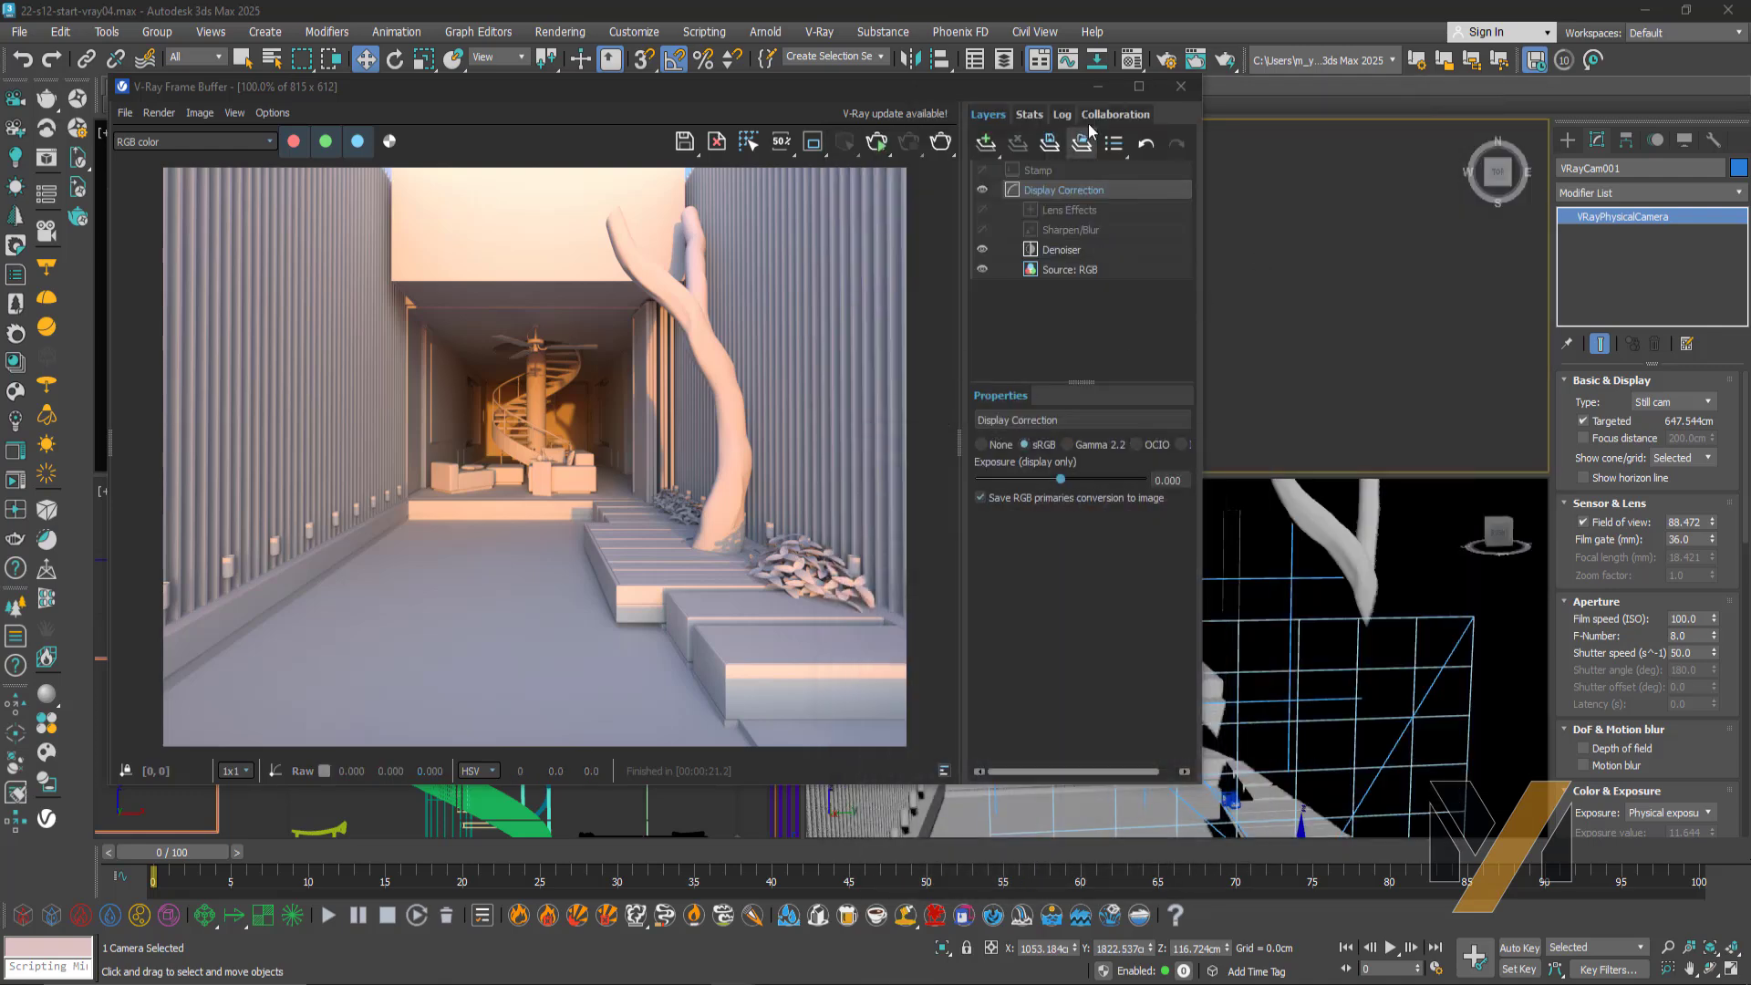
left_click(1100, 87)
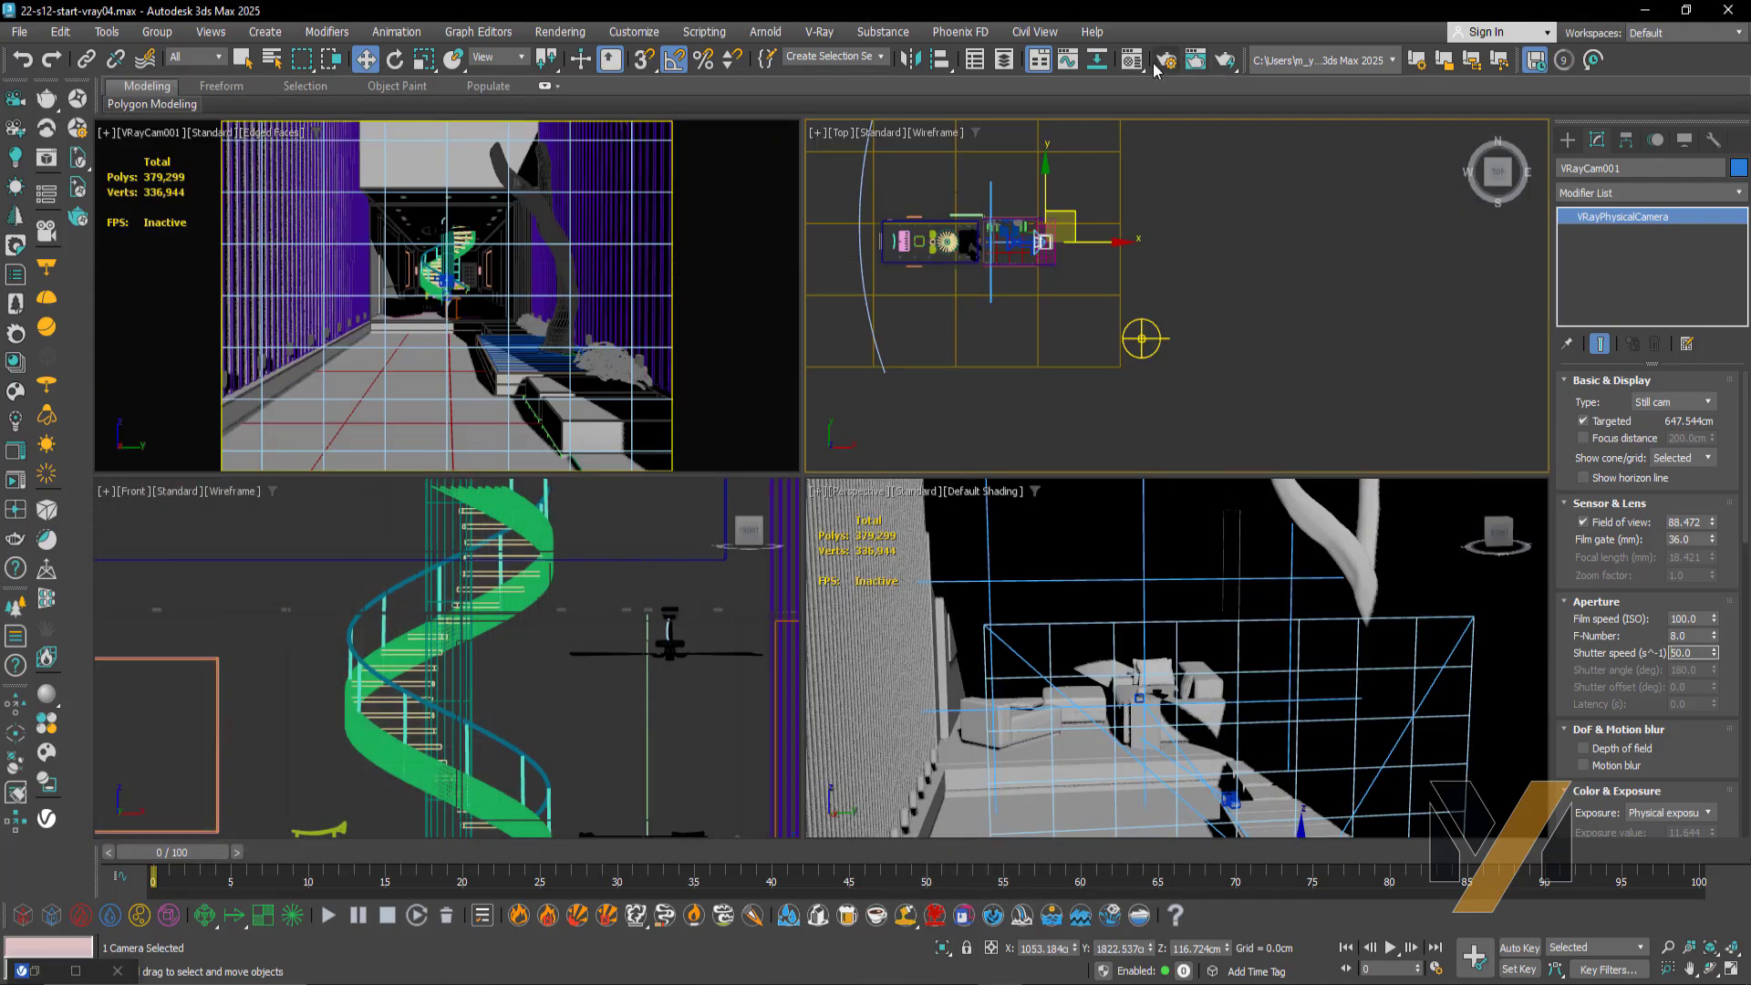
Set Color Management Mode to OCIO - 3ds Max Default and open the Material Editor
left_click(559, 33)
left_click(569, 556)
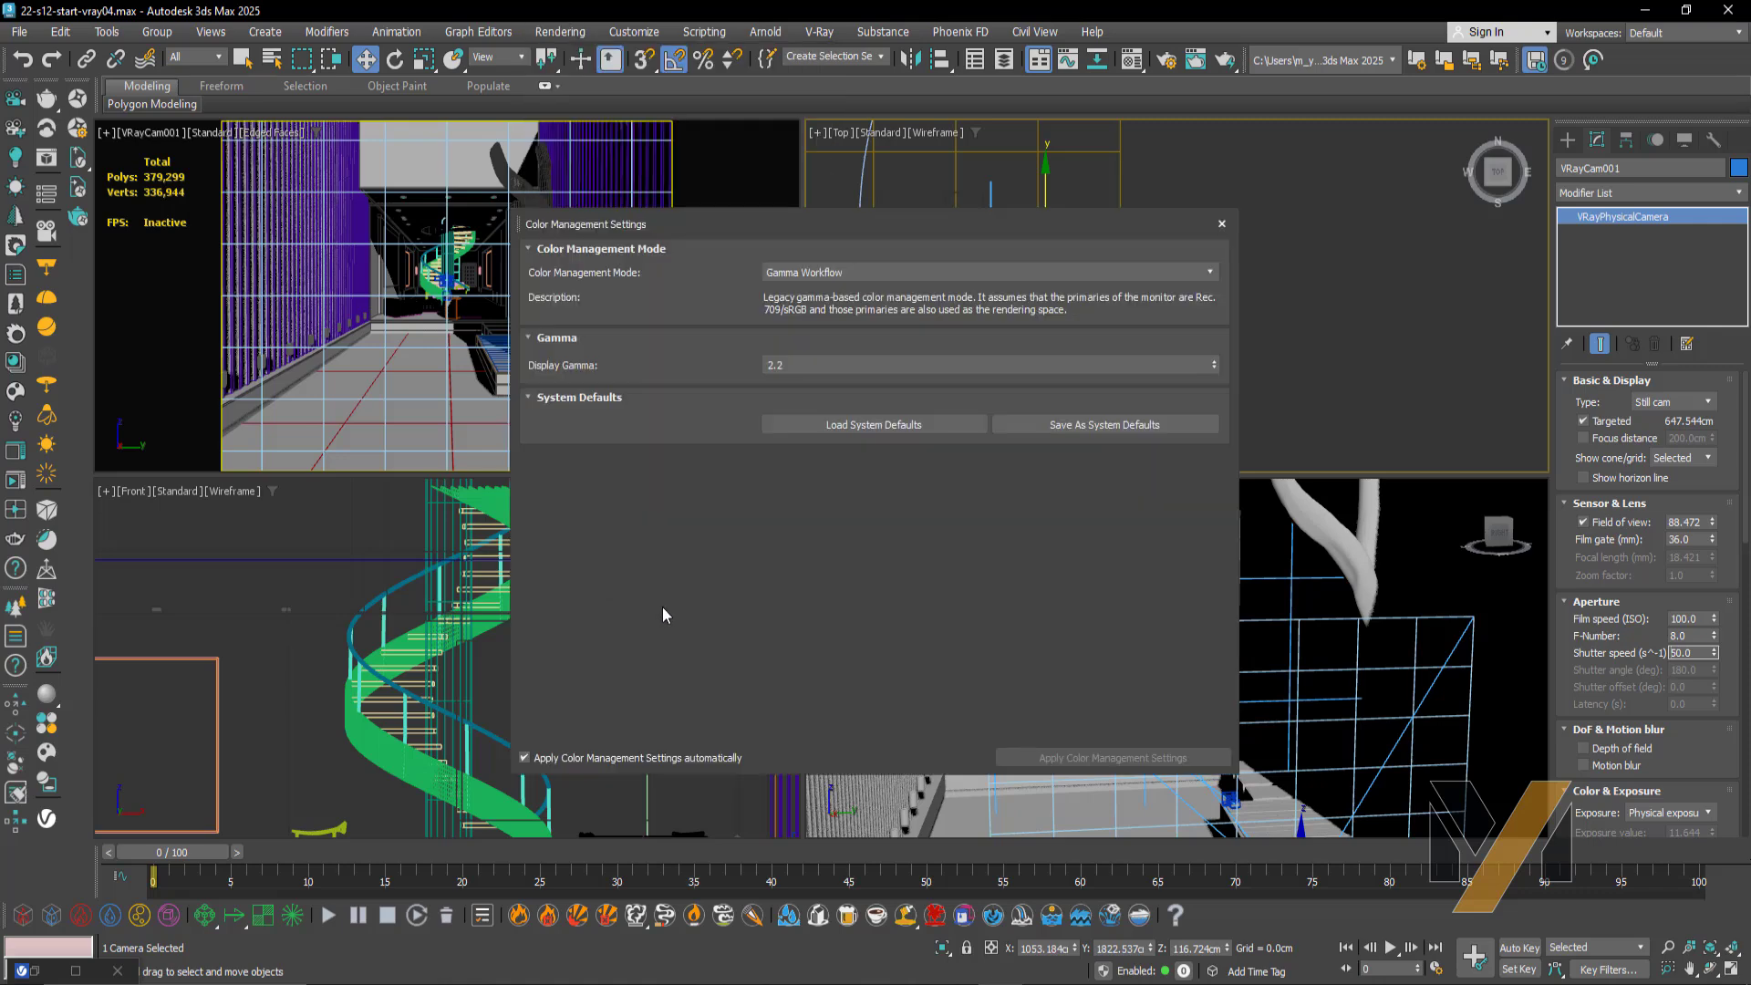
left_click(807, 276)
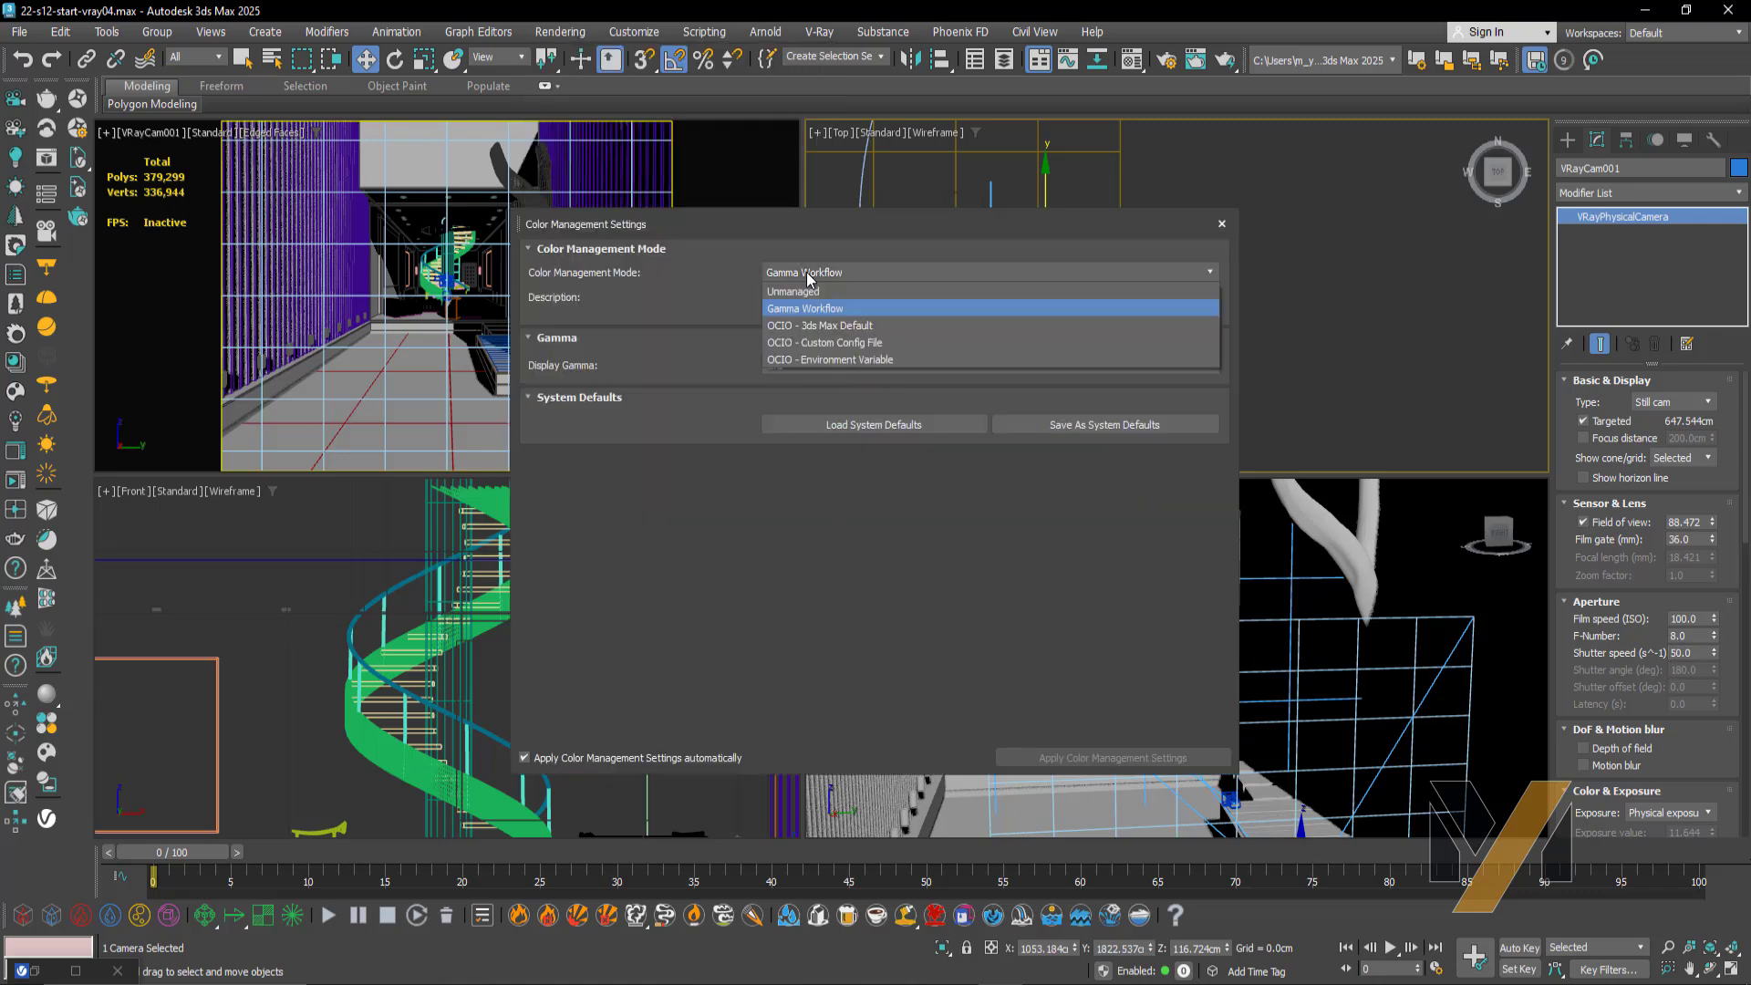
left_click(807, 327)
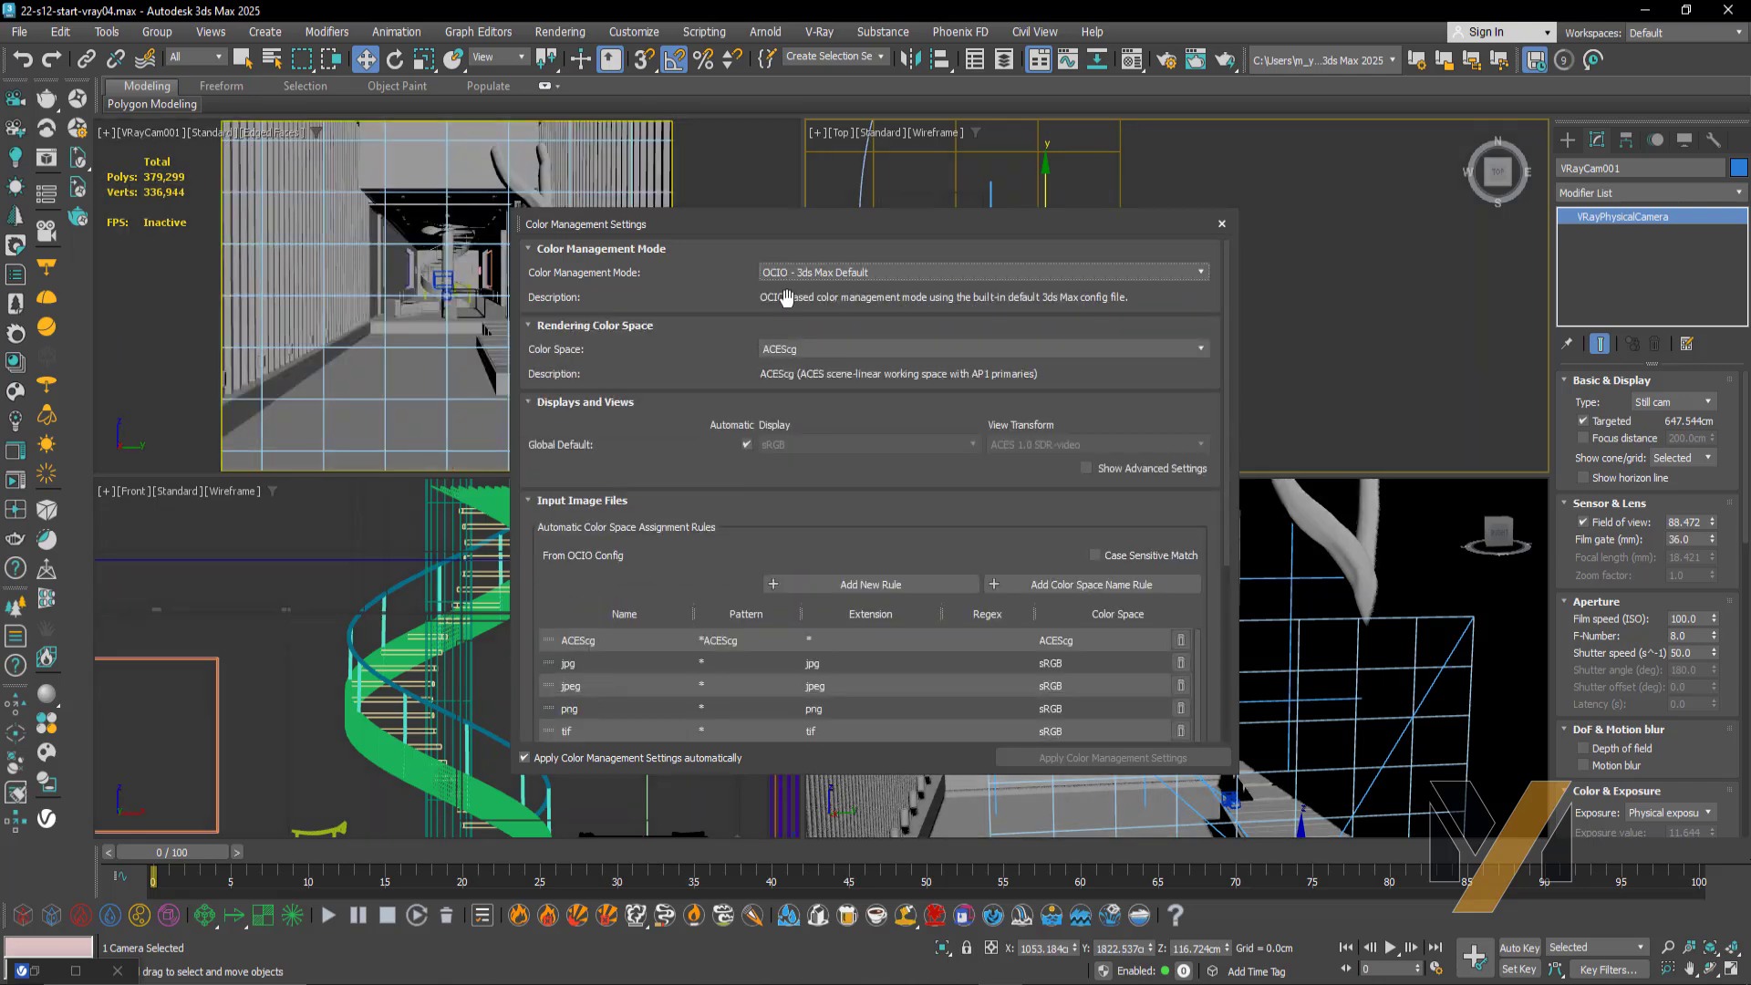
left_click(1133, 62)
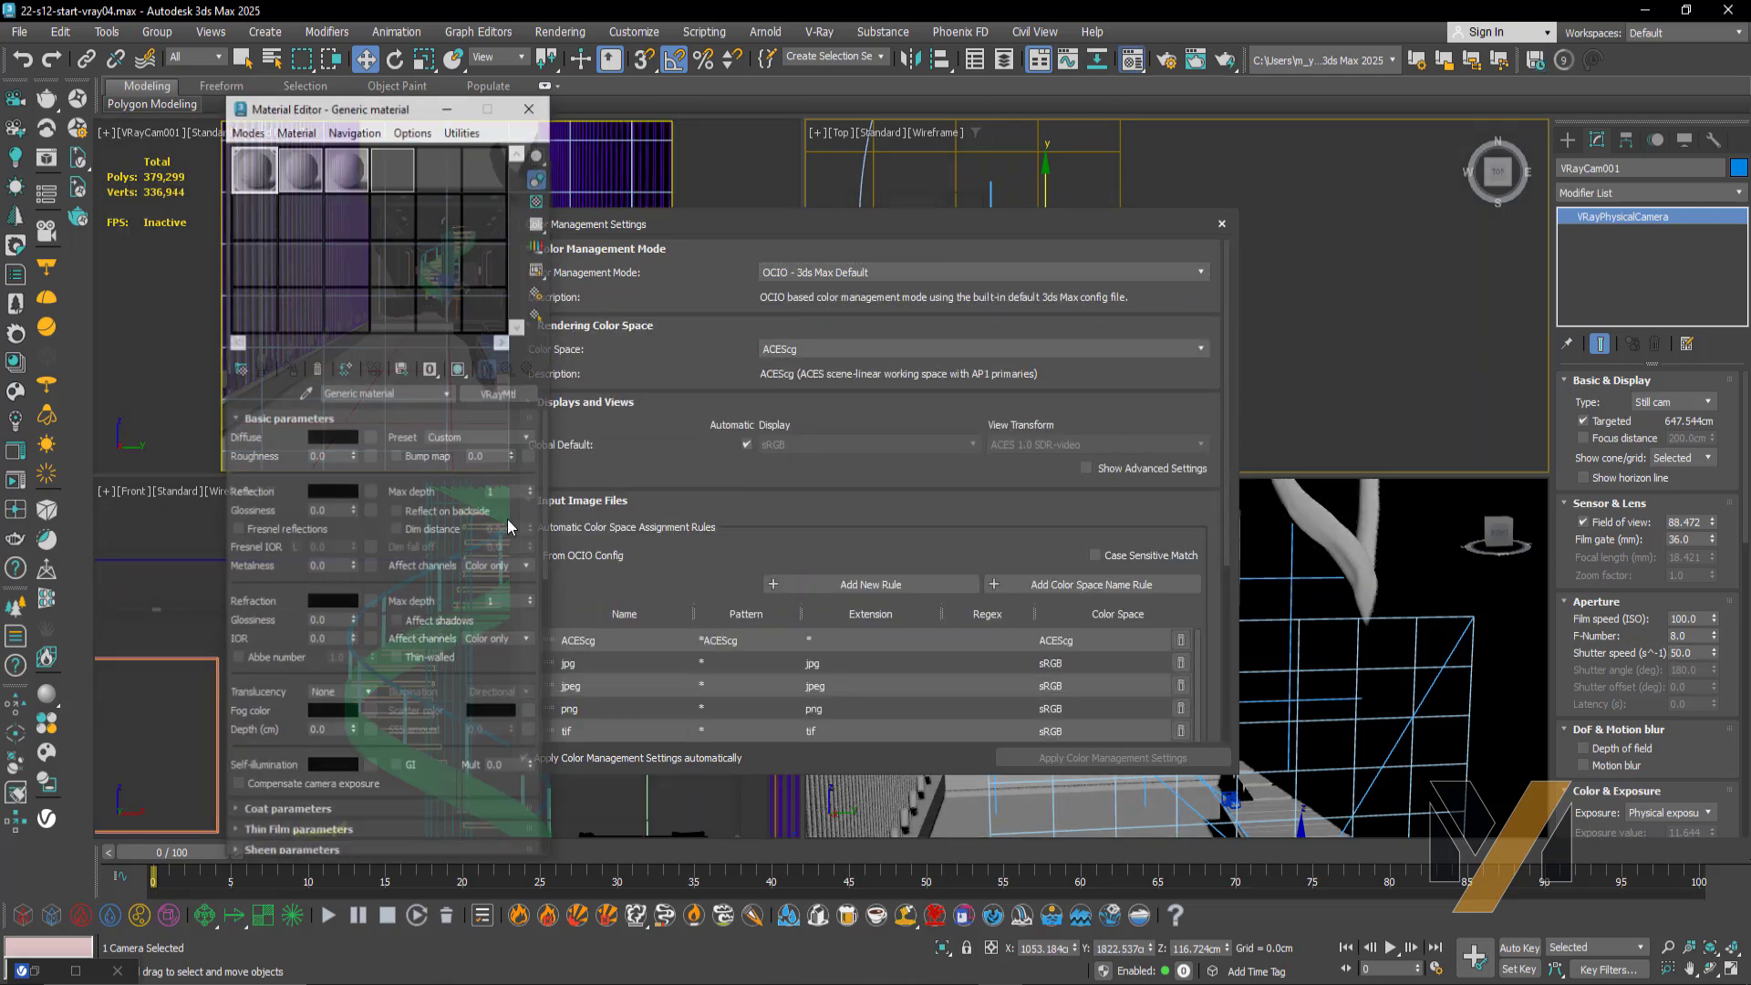
Load coloured sample materials and open an enlarged preview of red Material #9
left_click(462, 129)
left_click(503, 240)
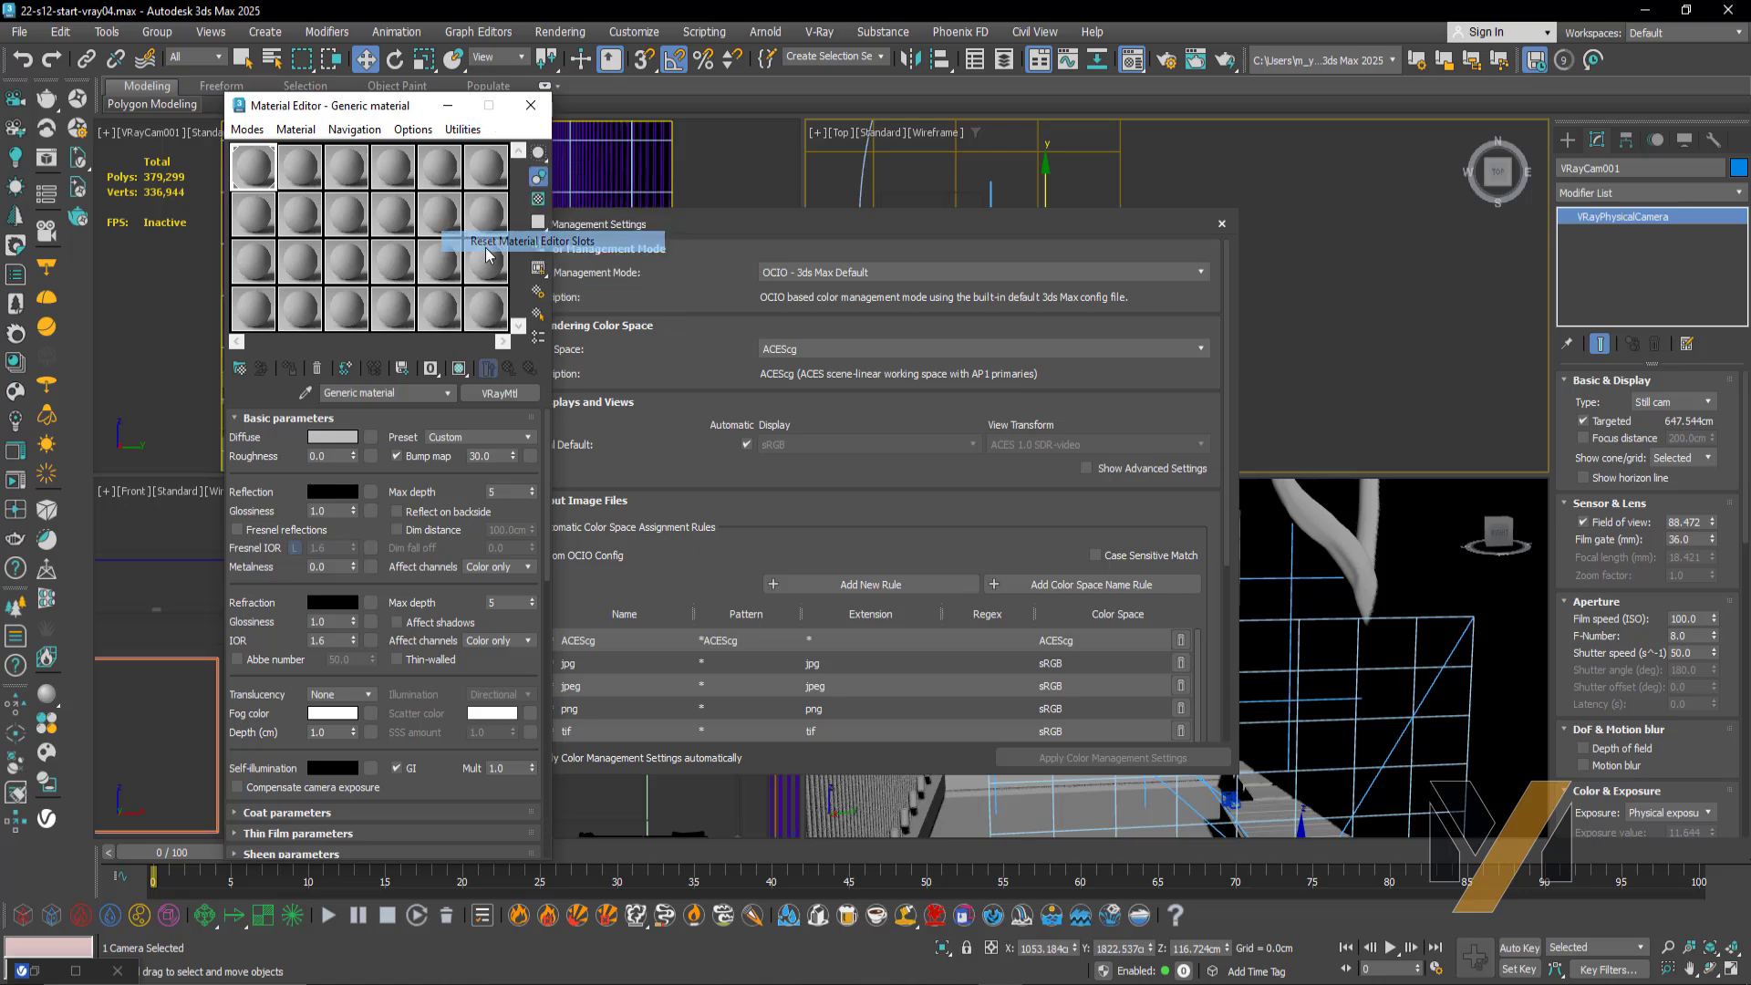
double_click(357, 223)
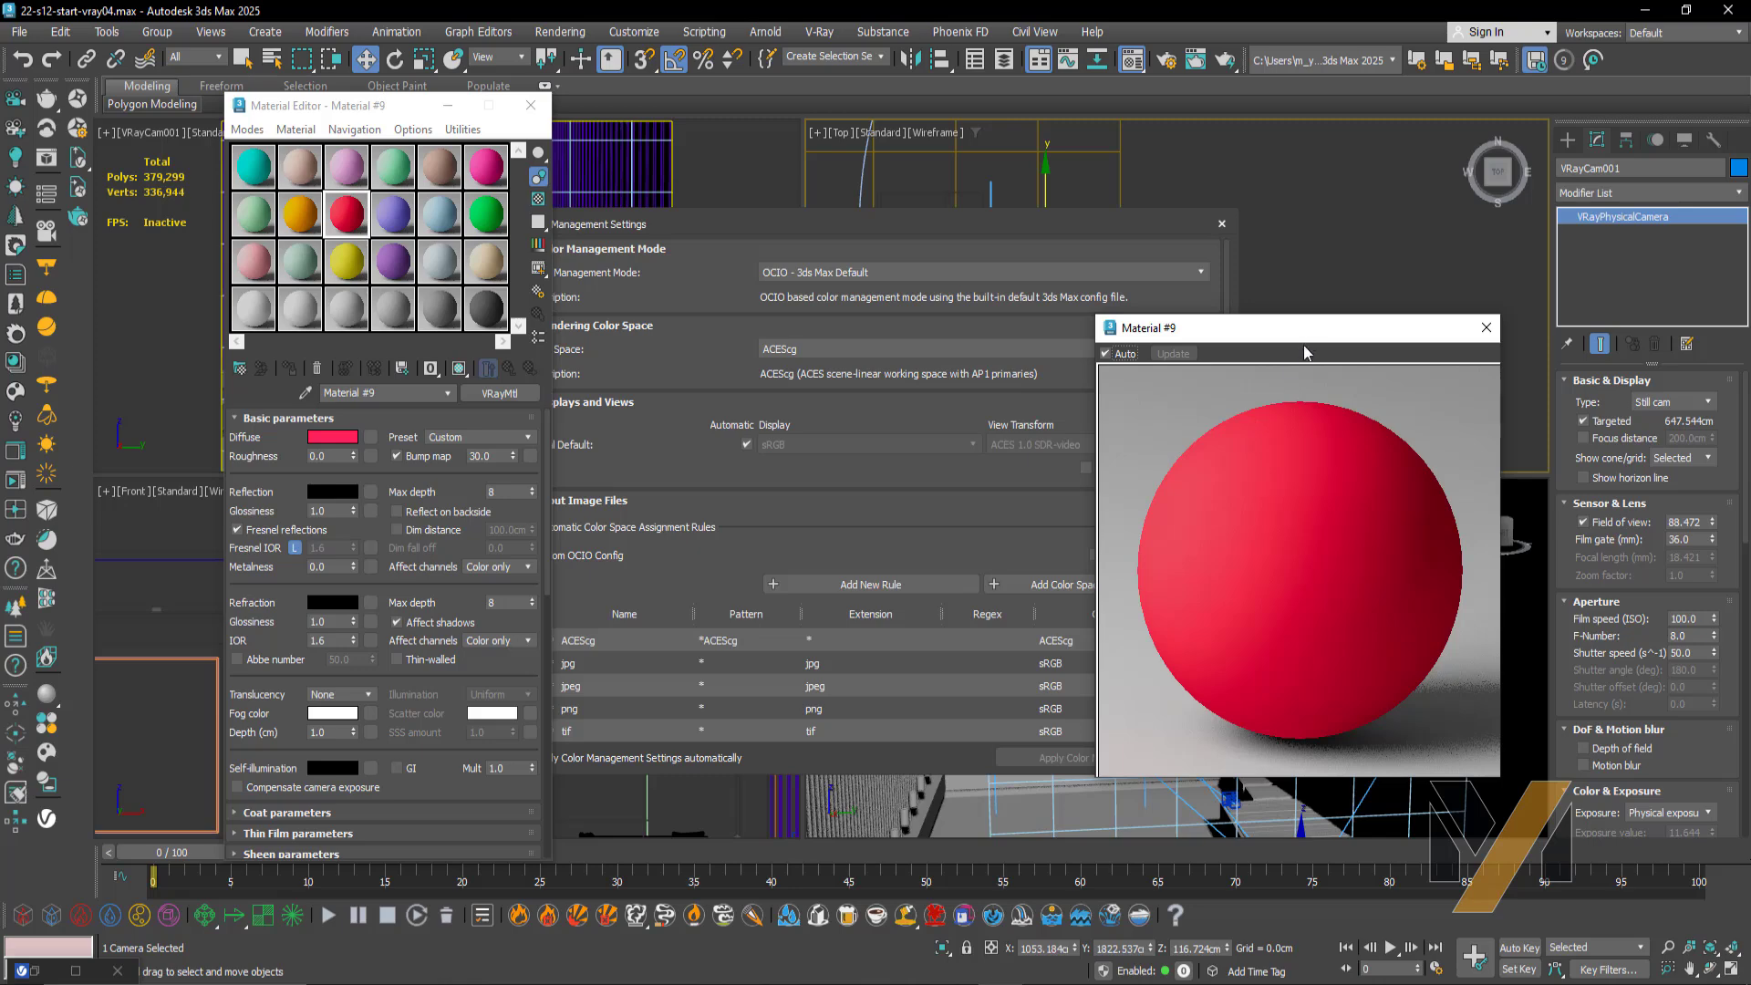
left_click_drag(1304, 328, 256, 202)
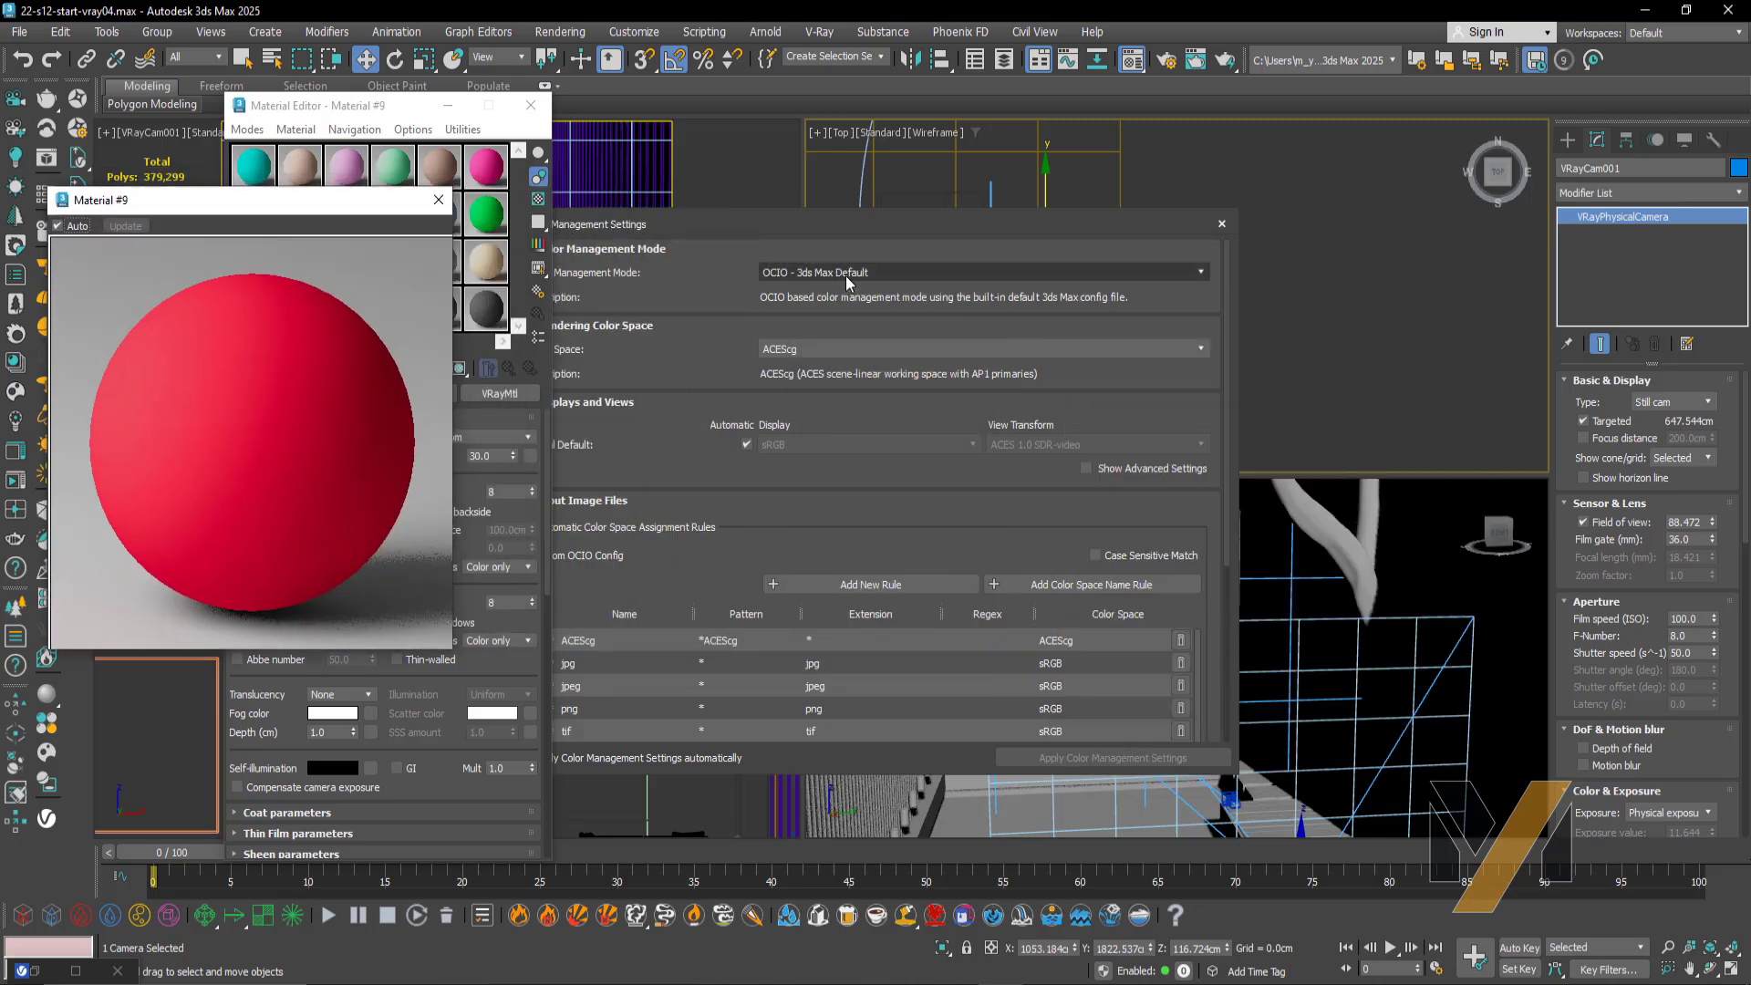
Switch colour management back to Gamma Workflow and centre the red sphere preview
left_click(847, 273)
left_click(807, 306)
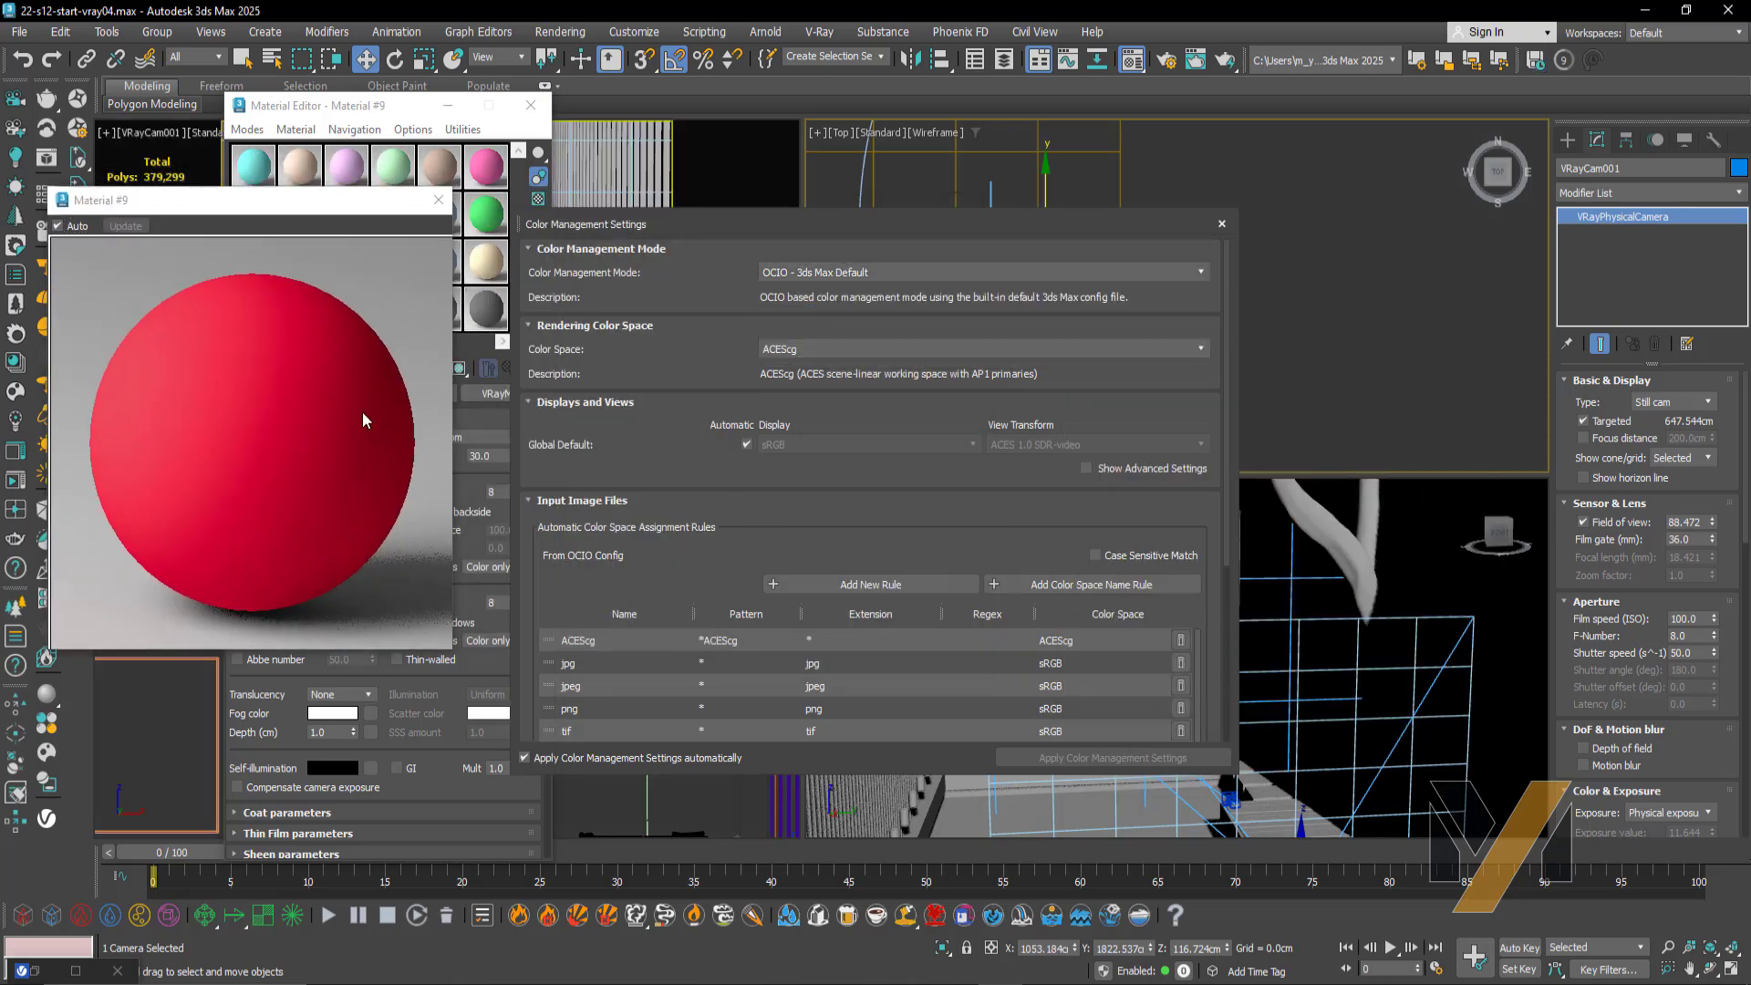
left_click_drag(292, 207, 717, 234)
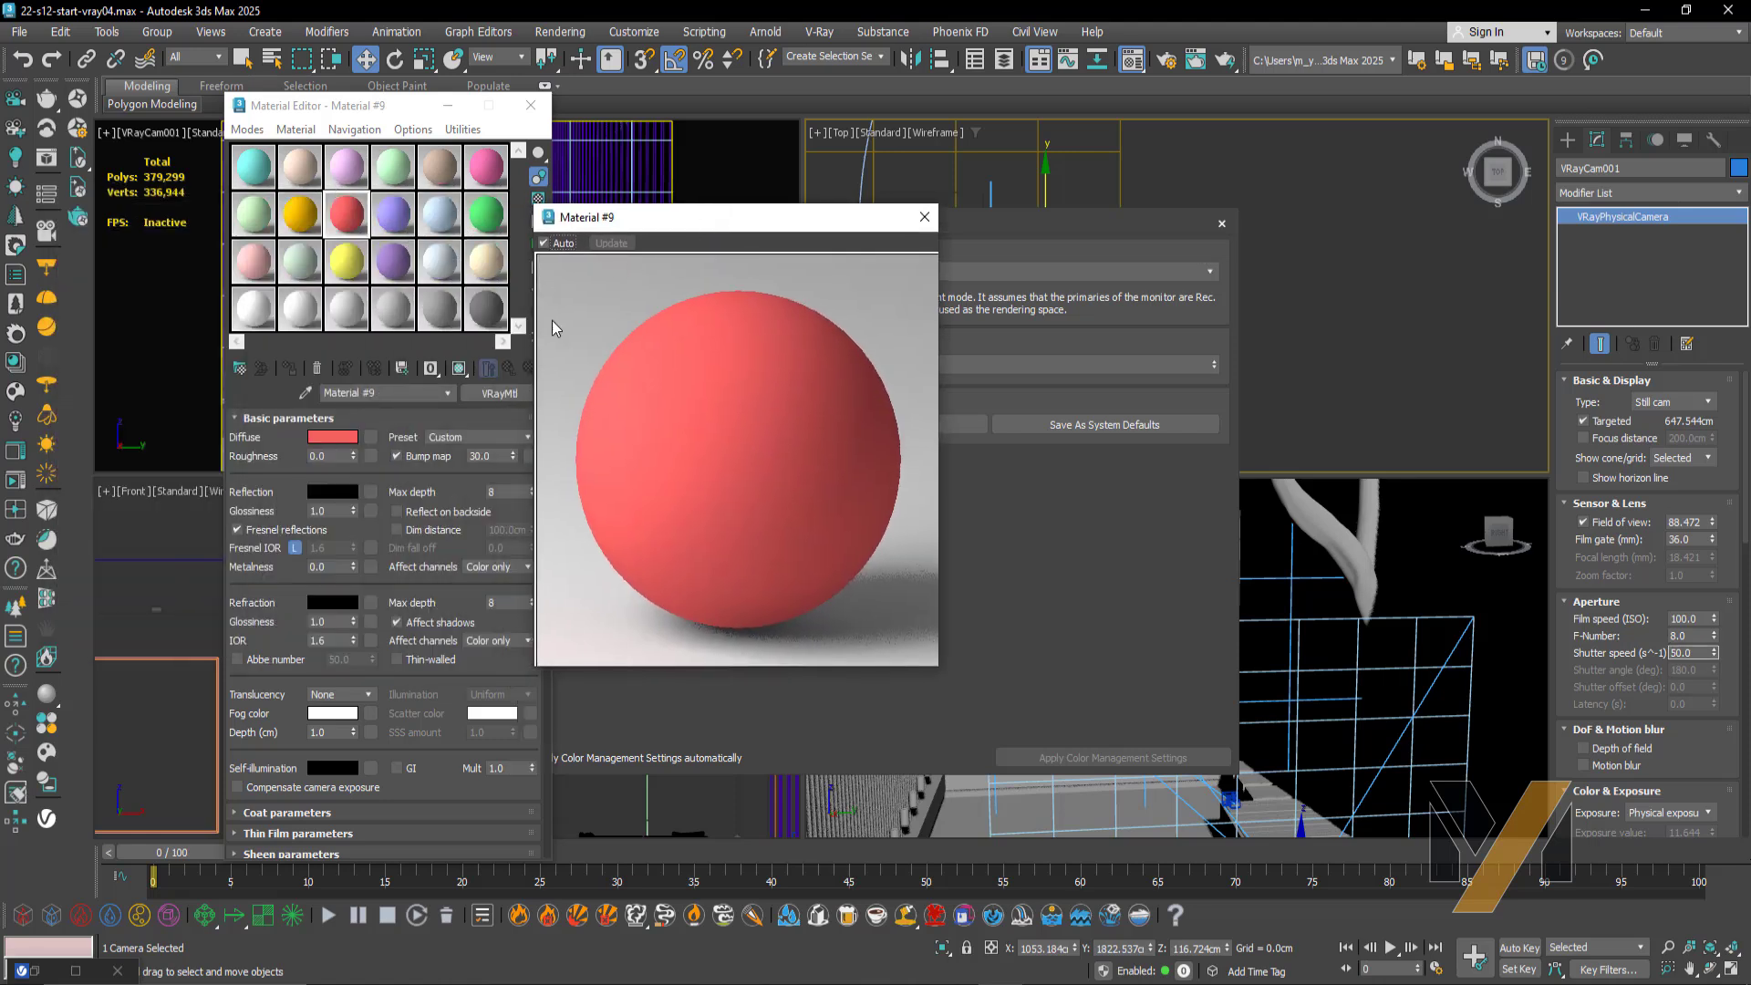